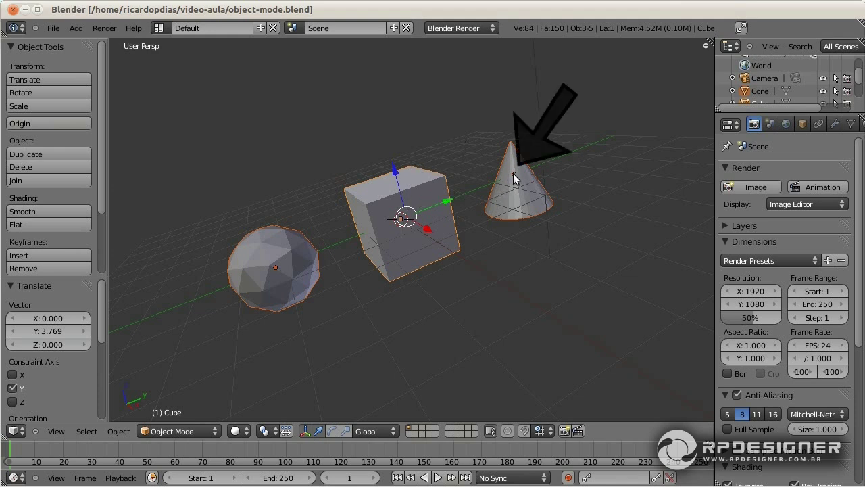
- Orbit the viewport around the icosphere, cube and cone to get a better angle on the cube
middle_click_drag(390, 305, 535, 199)
- In Edit Mode, move the cube's mesh up and away from its origin point
key("Tab")
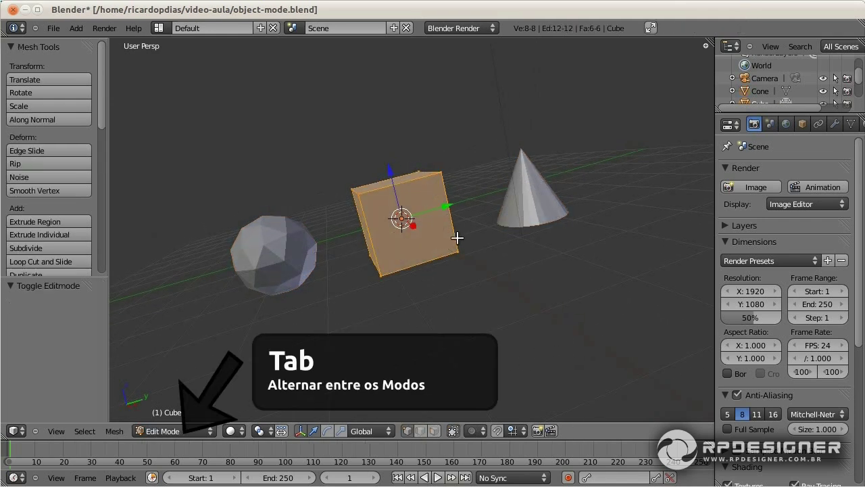
key("g")
left_click(439, 176)
- Return to Object Mode and move the whole cube to a new position
middle_click_drag(449, 235, 483, 236)
key("Tab")
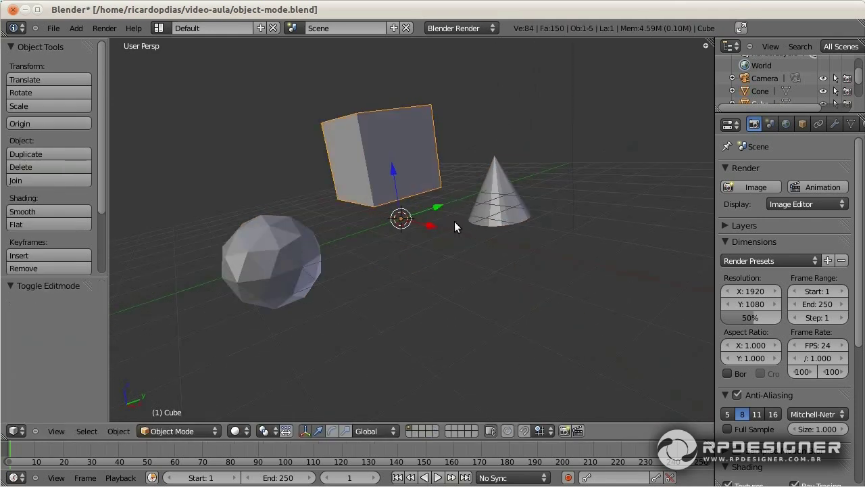
key("g")
left_click(407, 167)
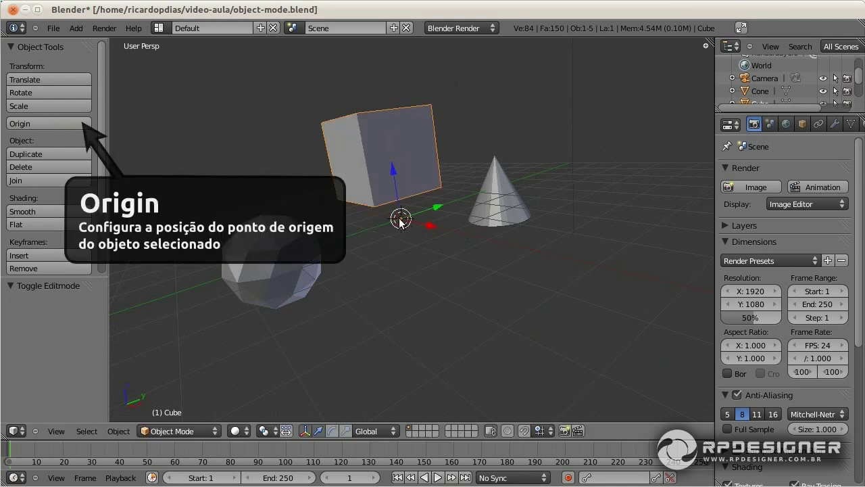
- Apply Origin > Geometry to Origin so the cube's mesh recentres on its origin
left_click(39, 125)
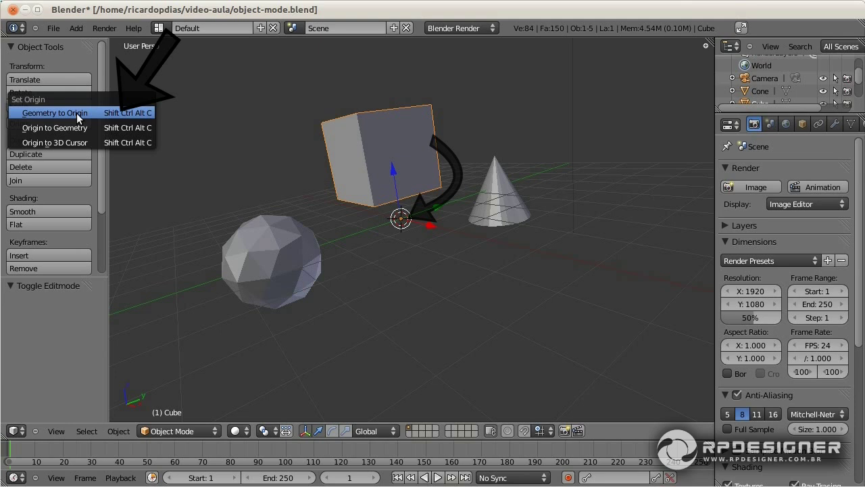
left_click(77, 113)
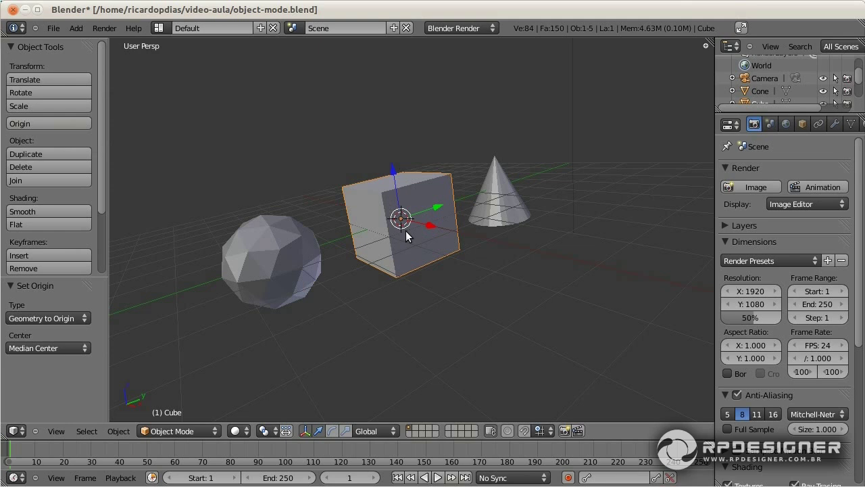
key("ctrl+s")
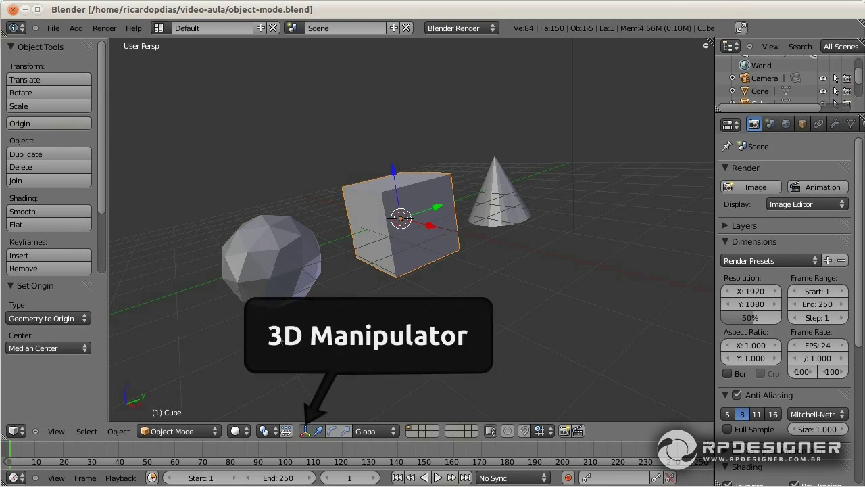
left_click(306, 431)
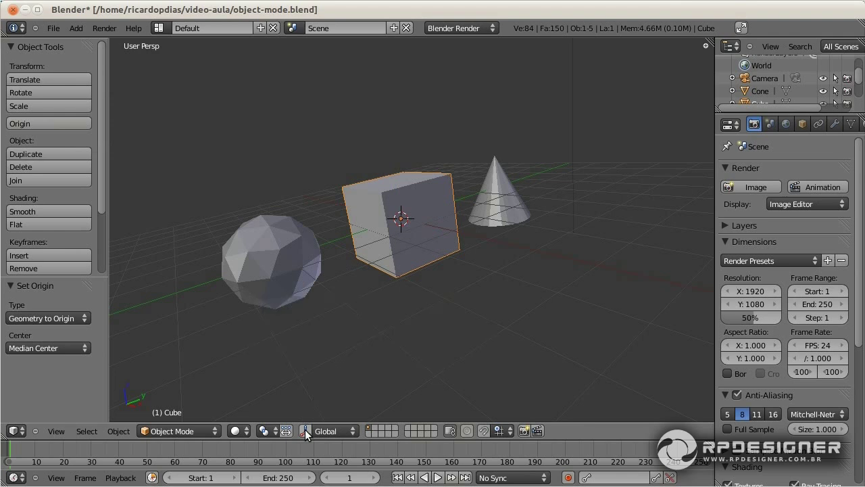
left_click(305, 431)
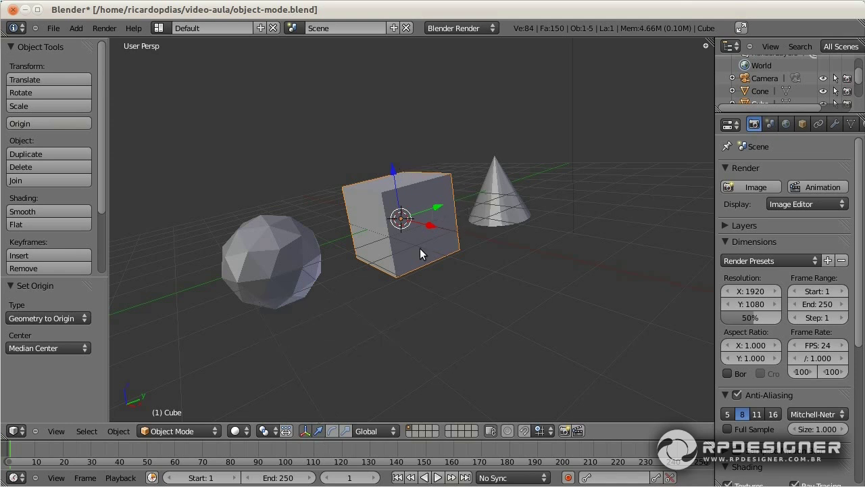
- Switch the cube's gizmo to rotation rings, orbit, then switch it to scale handles
left_click(334, 431)
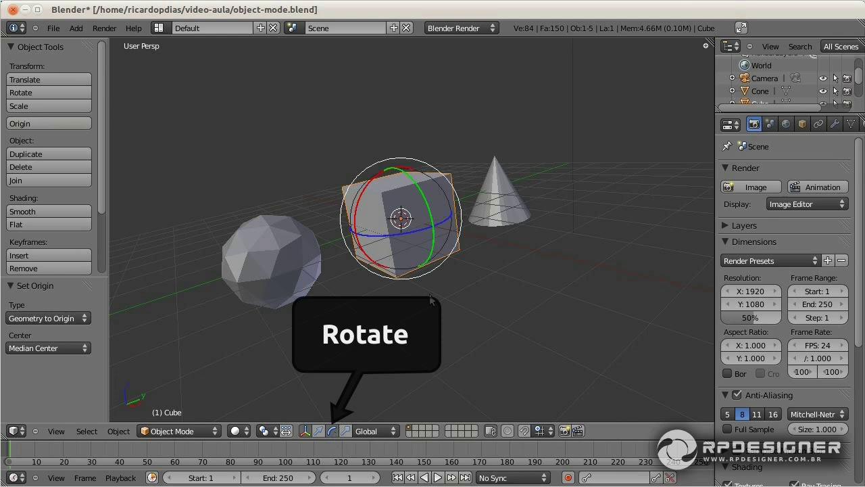
middle_click_drag(390, 318, 456, 298)
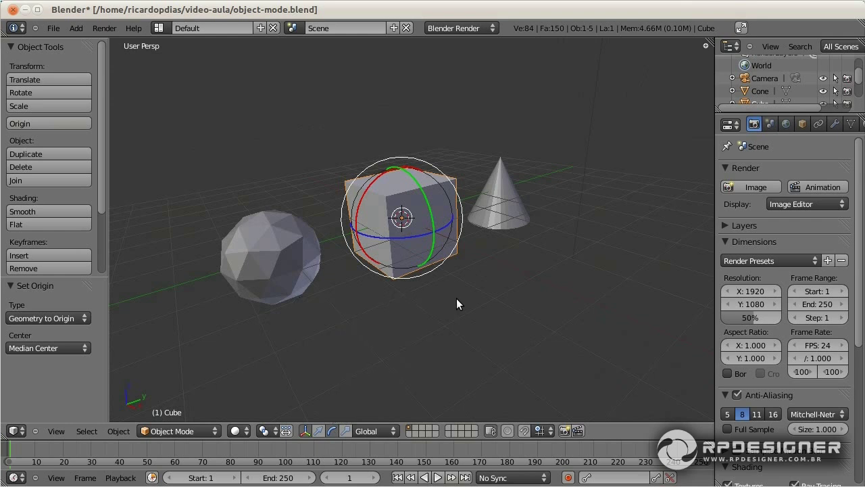
middle_click_drag(456, 298, 401, 363)
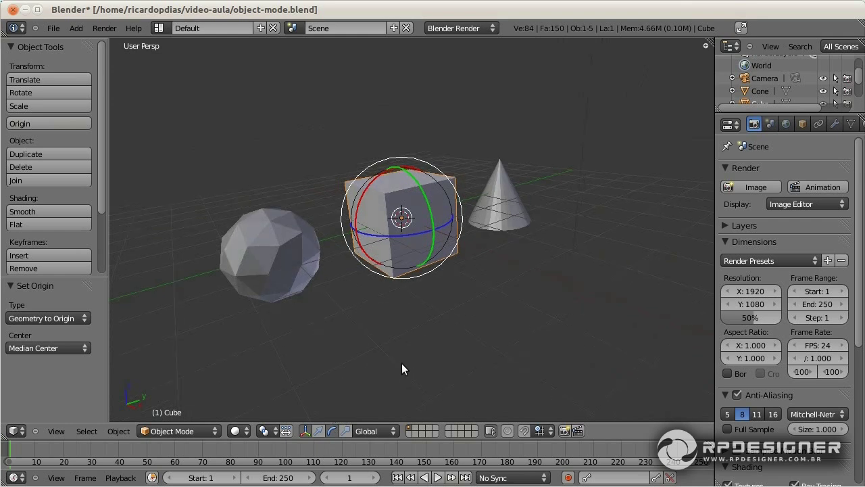
left_click(350, 425)
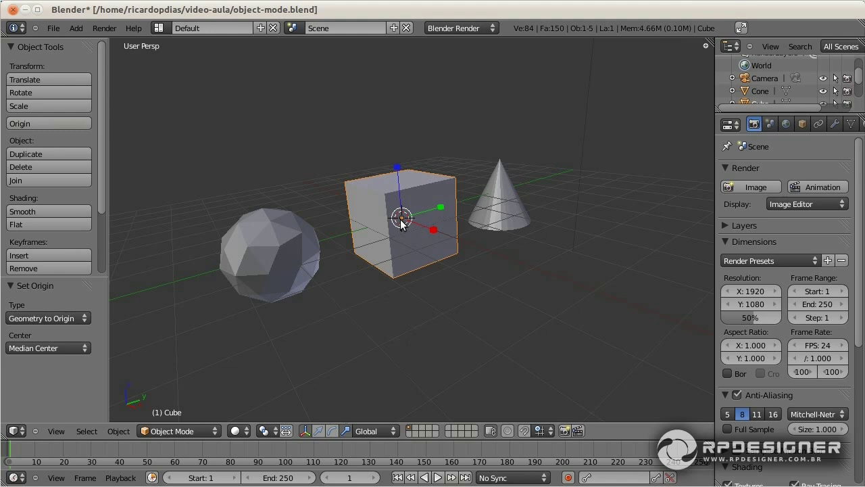
- Cycle the transform orientation through View and Normal, ending on Gimbal
left_click(380, 431)
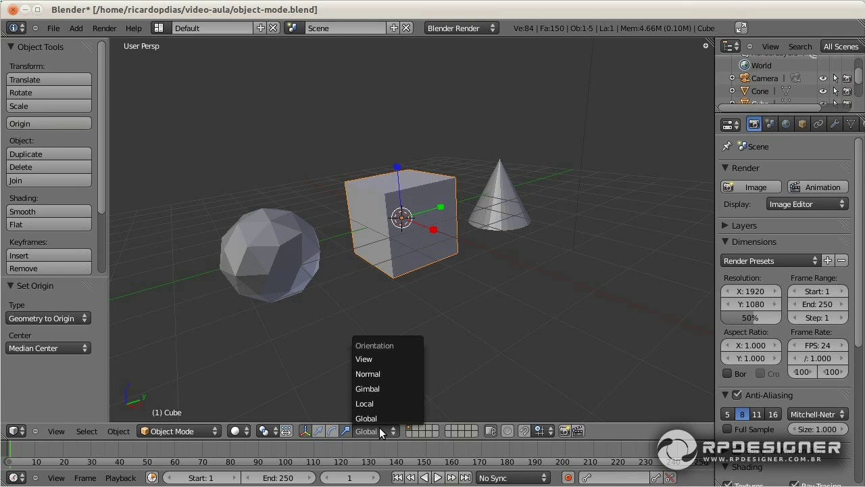
left_click(375, 359)
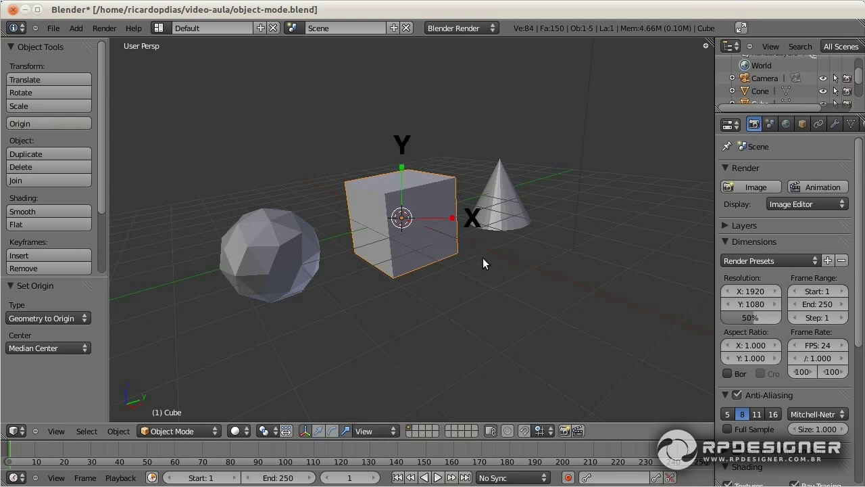
middle_click_drag(483, 258, 451, 217)
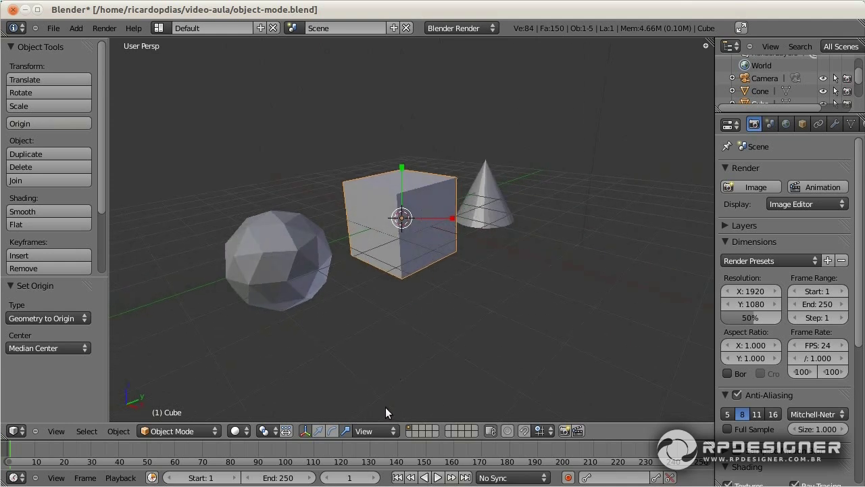
left_click(377, 430)
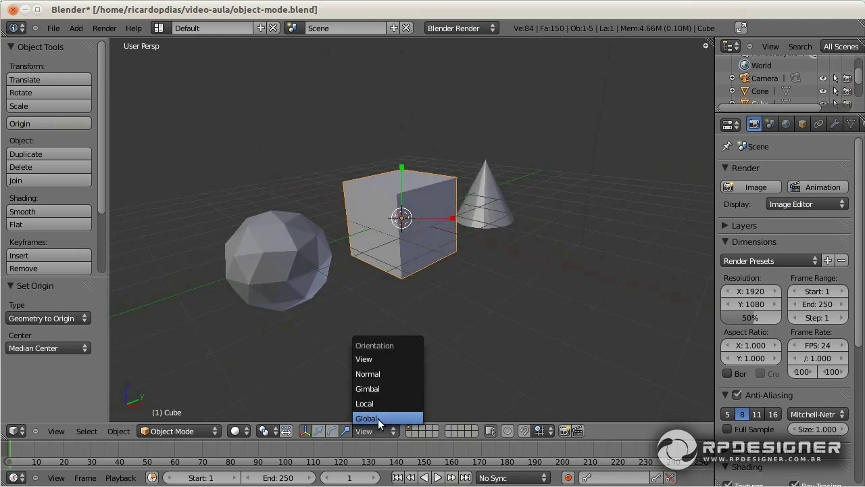
left_click(380, 374)
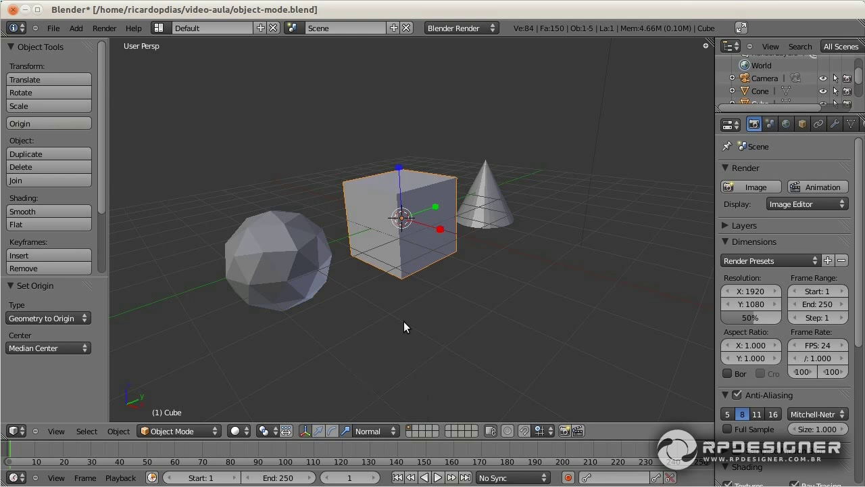
middle_click_drag(406, 325, 413, 303)
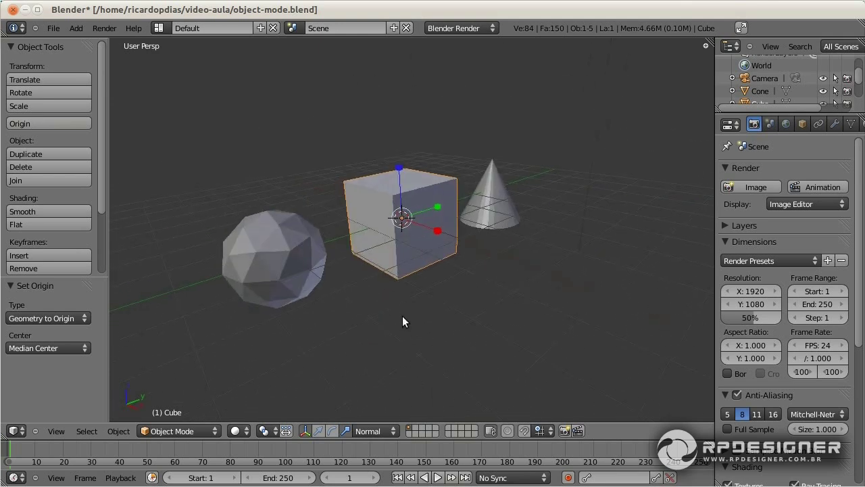
left_click(375, 430)
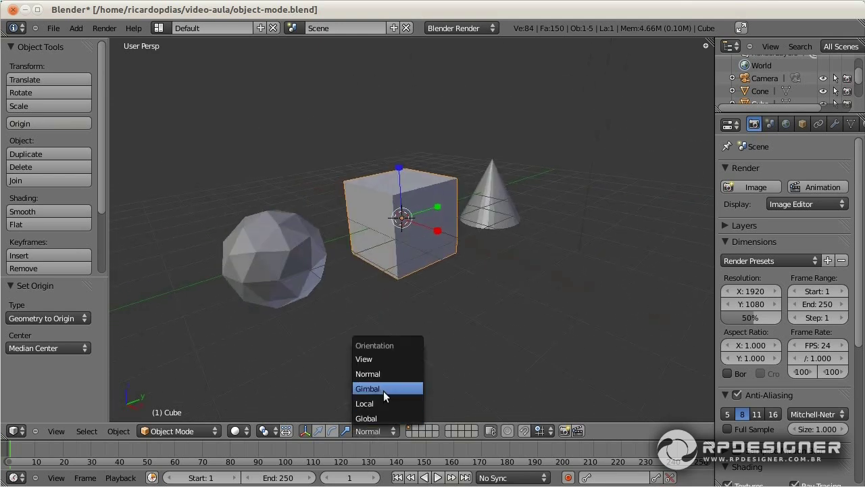
left_click(383, 389)
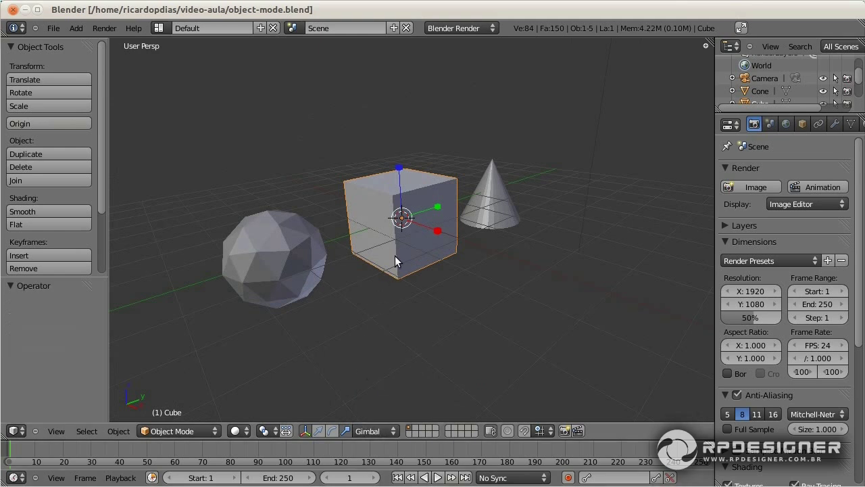
- Select the icosphere alone and rotate it around its Y axis
middle_click_drag(404, 274, 275, 265)
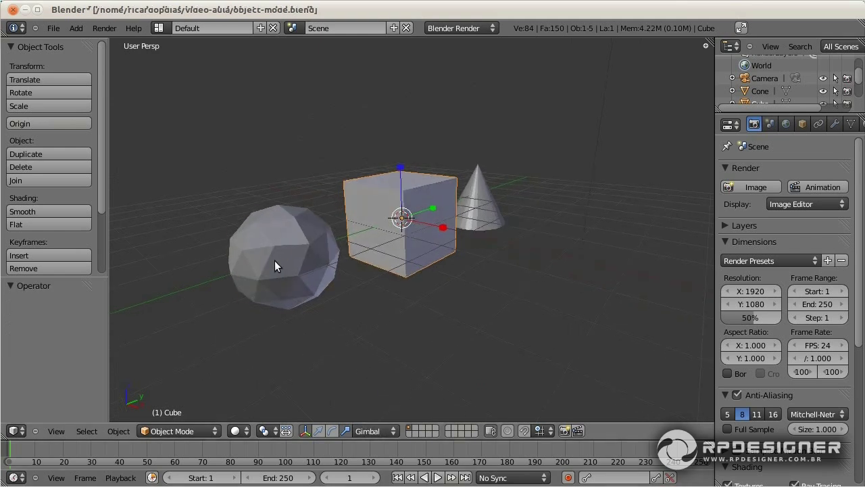
right_click(274, 261, "shift")
right_click(285, 255)
key("r")
key("y")
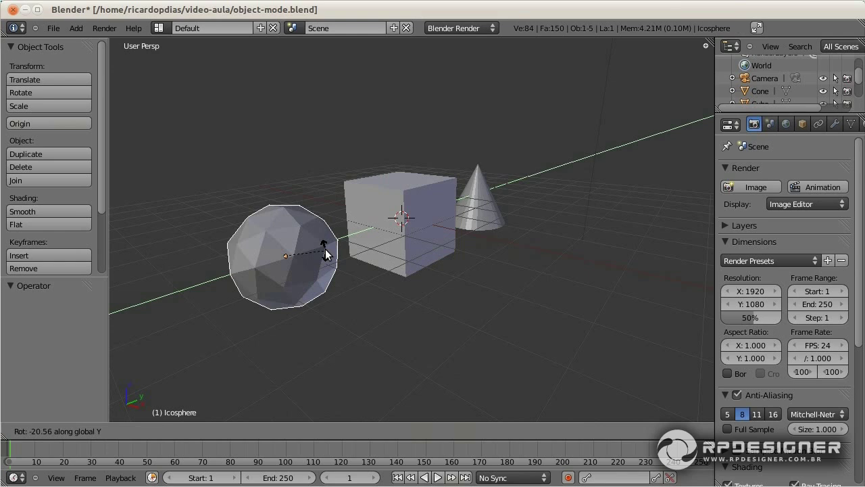
left_click(325, 249)
- Select the cone alone and rotate it 16.969° around its Y axis
right_click(375, 263, "shift")
right_click(318, 251, "shift")
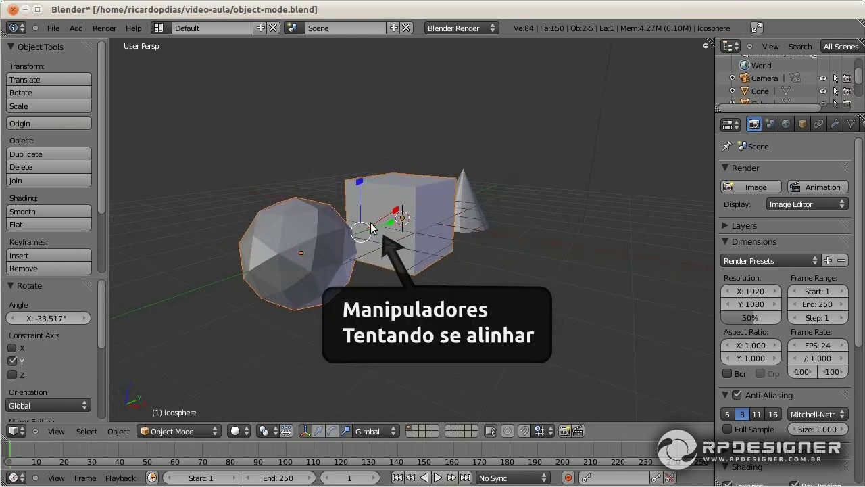
middle_click_drag(417, 247, 408, 269)
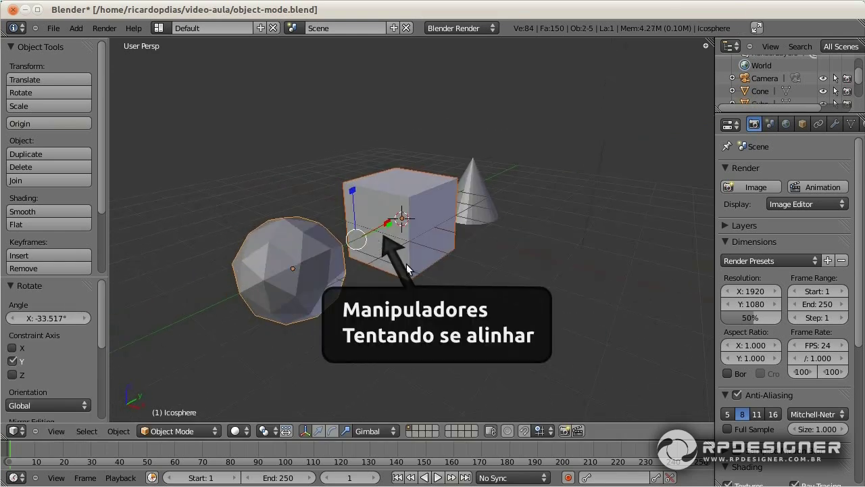
right_click(479, 199)
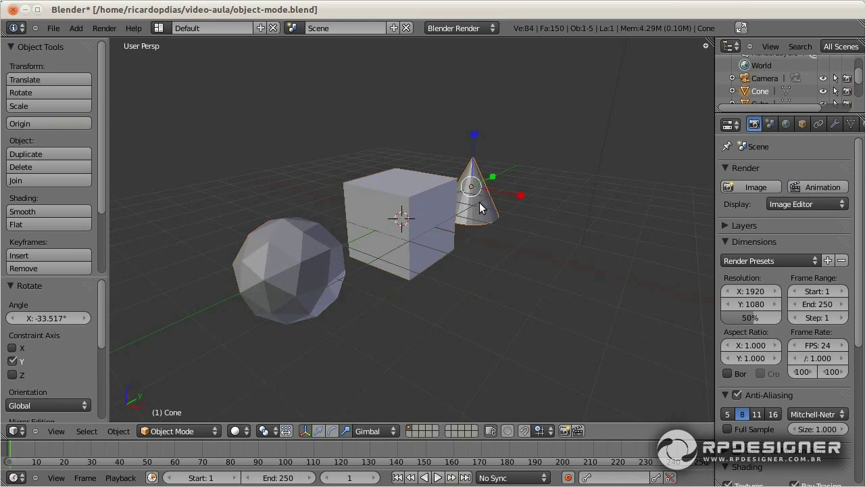
key("r")
key("y")
left_click(429, 252)
- Select the cube, cone and icosphere together and bring up the orientation choices
right_click(429, 252, "shift")
right_click(486, 200, "shift")
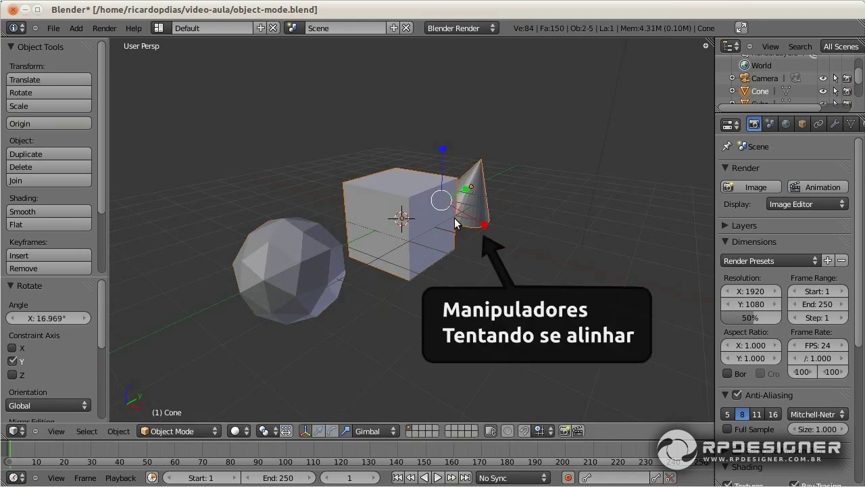
right_click(334, 275, "shift")
middle_click_drag(466, 217, 459, 174)
middle_click_drag(407, 212, 449, 244)
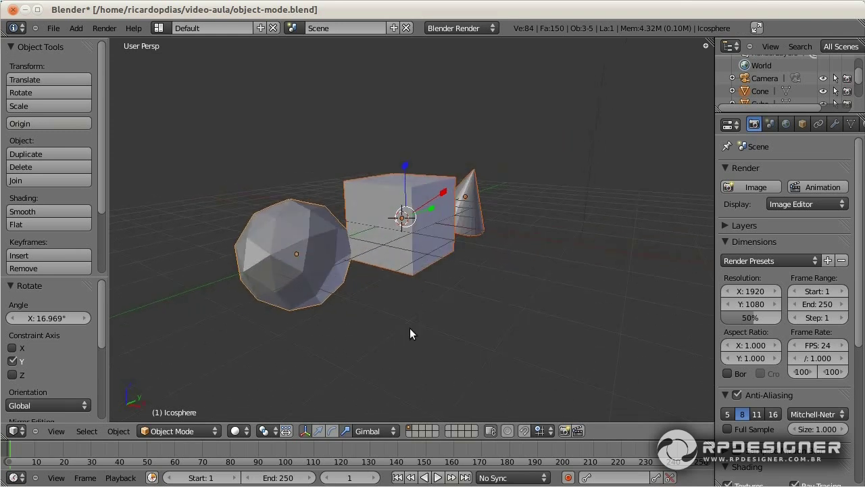
left_click(383, 428)
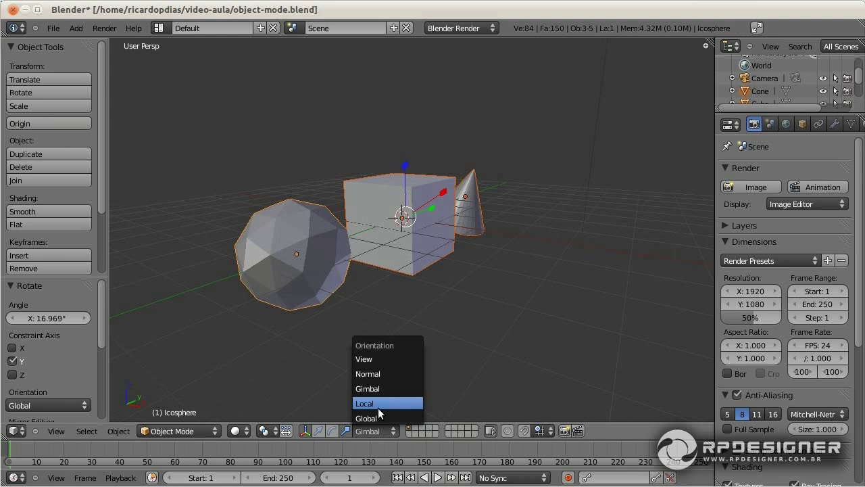
- Set the orientation to Local and cycle the active object among cube, cone and icosphere
left_click(378, 403)
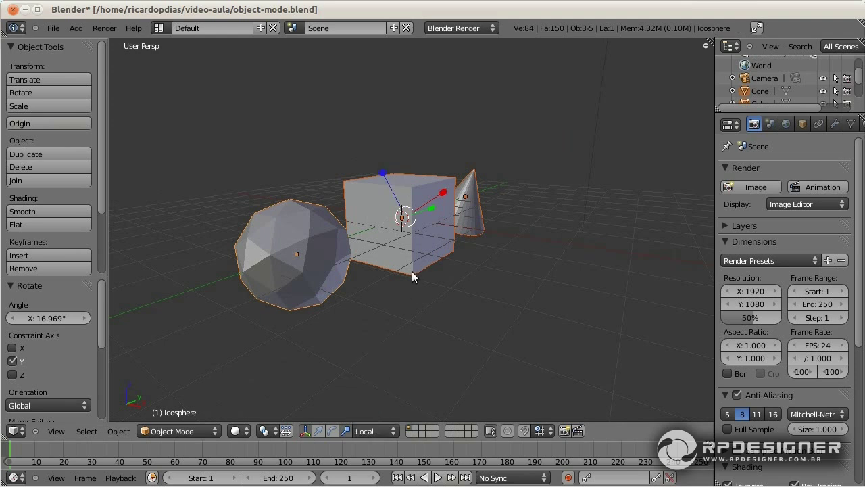
mouse_move(411, 271)
middle_mouse_down()
mouse_move(451, 268)
mouse_move(414, 285)
middle_mouse_up()
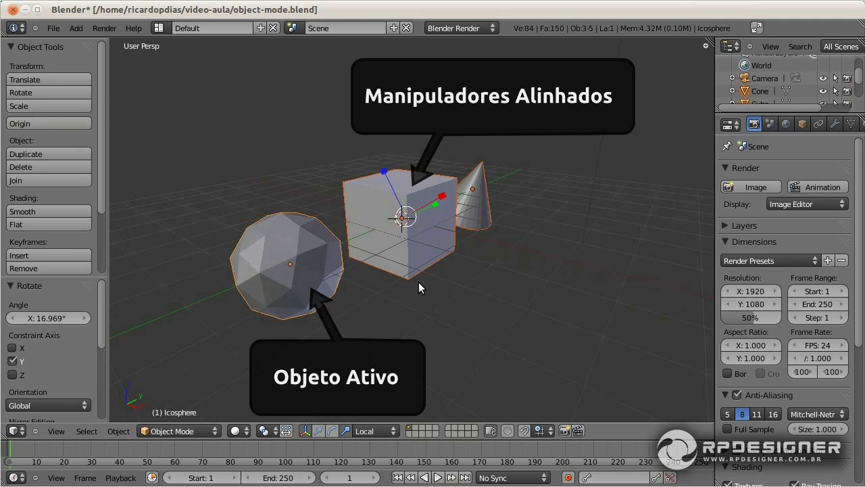
right_click(419, 282, "shift")
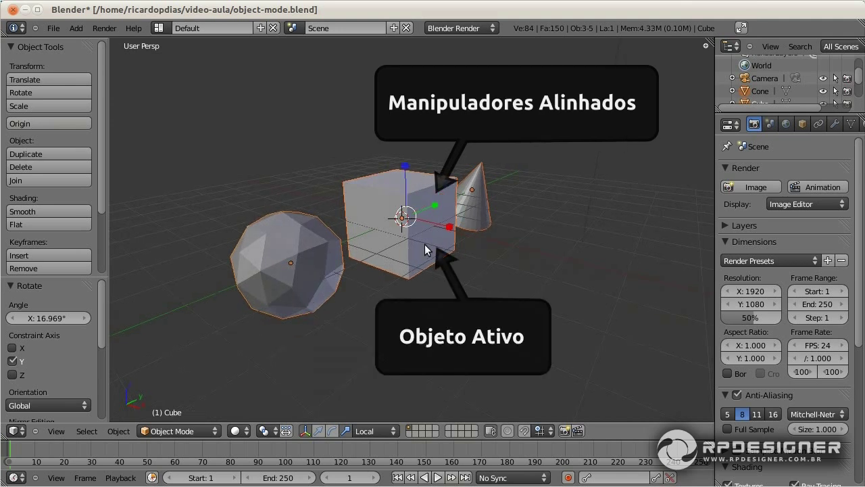
right_click(467, 217, "shift")
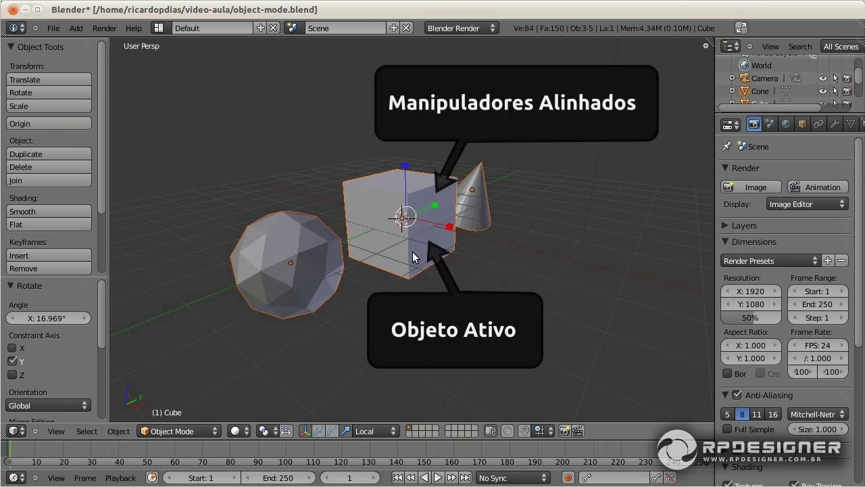
right_click(311, 265, "shift")
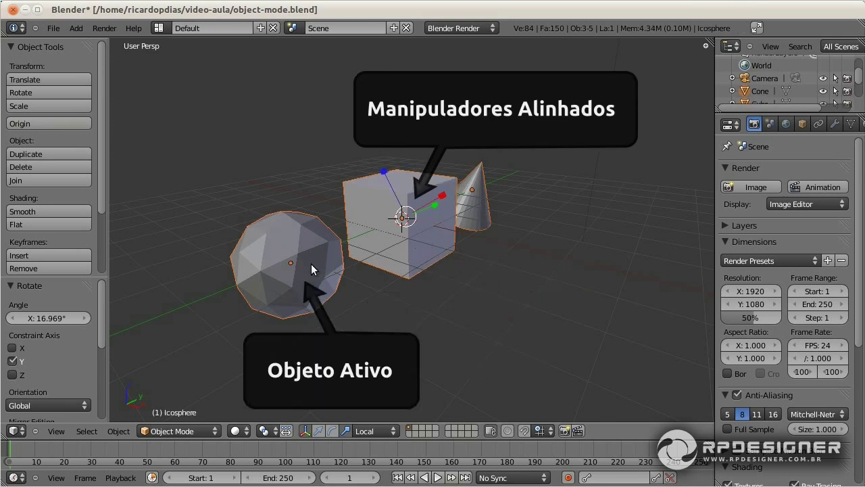
right_click(411, 248, "shift")
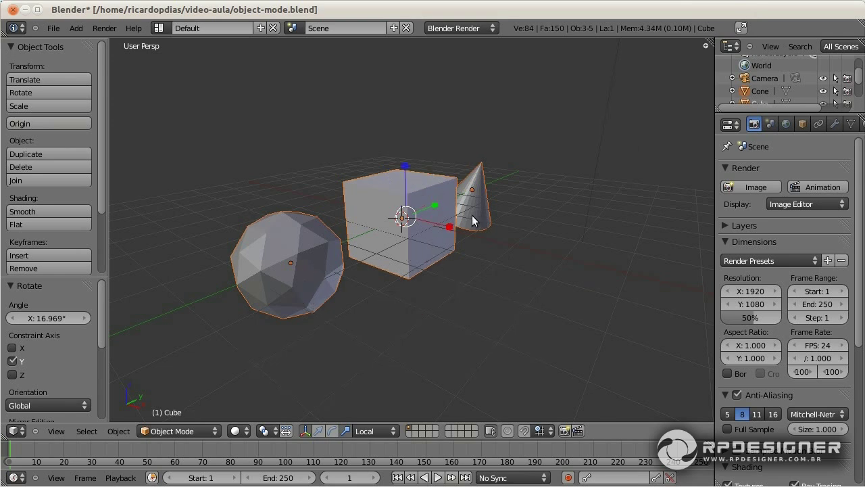
middle_click_drag(439, 261, 458, 270)
right_click(480, 225, "shift")
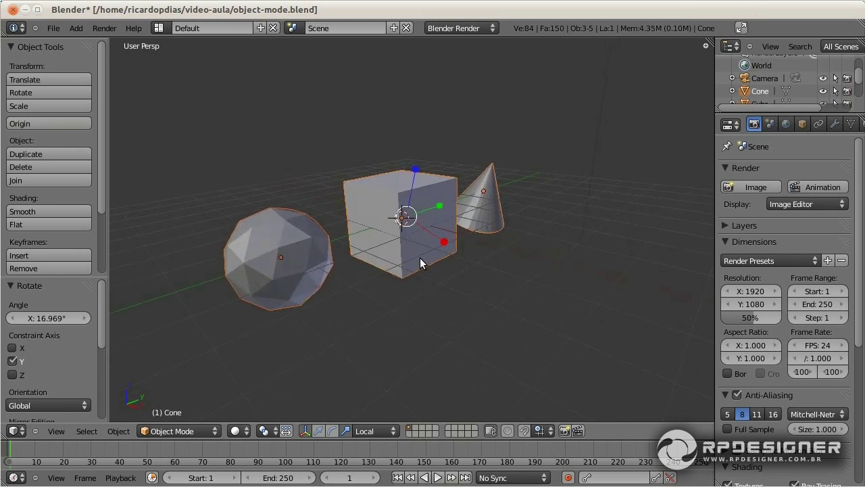
right_click(420, 258, "shift")
right_click(454, 225, "shift")
right_click(412, 244, "shift")
right_click(299, 253, "shift")
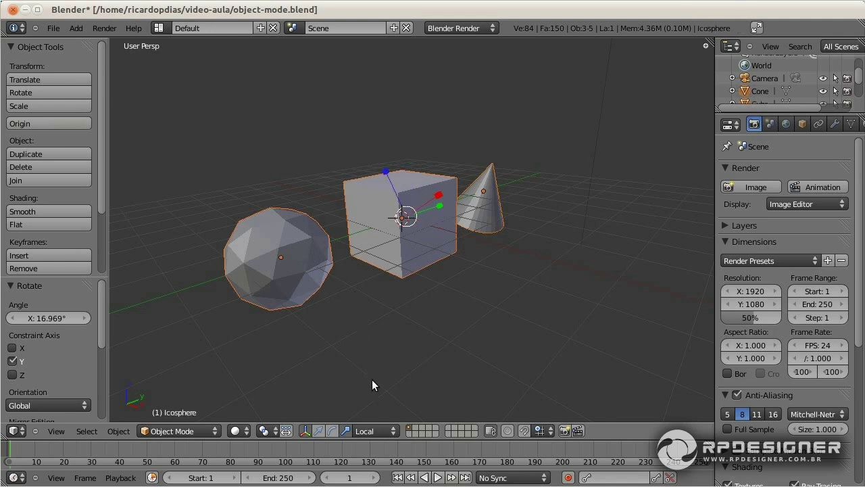
- Switch the transform orientation to Global and orbit to inspect the axes
left_click(374, 431)
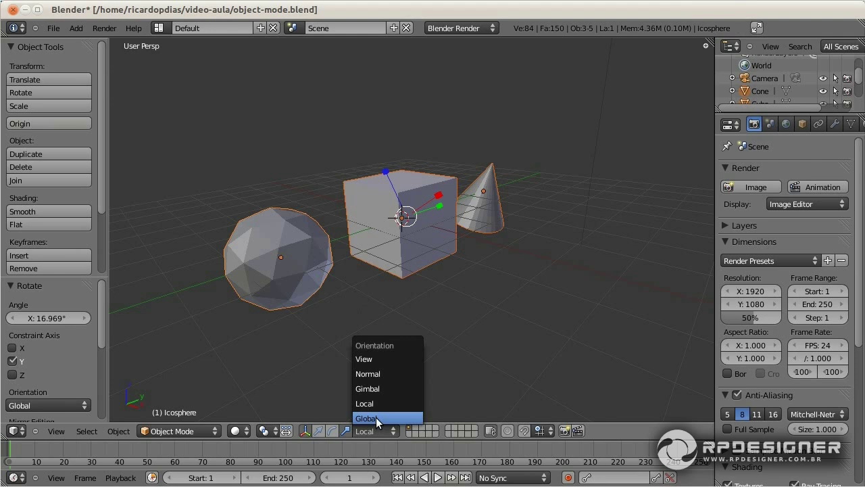
left_click(376, 417)
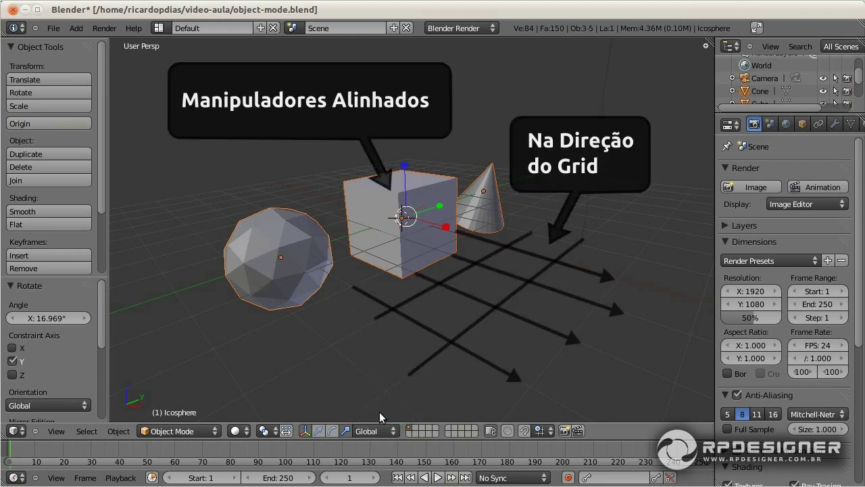
mouse_move(379, 411)
middle_mouse_down()
mouse_move(485, 294)
mouse_move(422, 308)
middle_mouse_up()
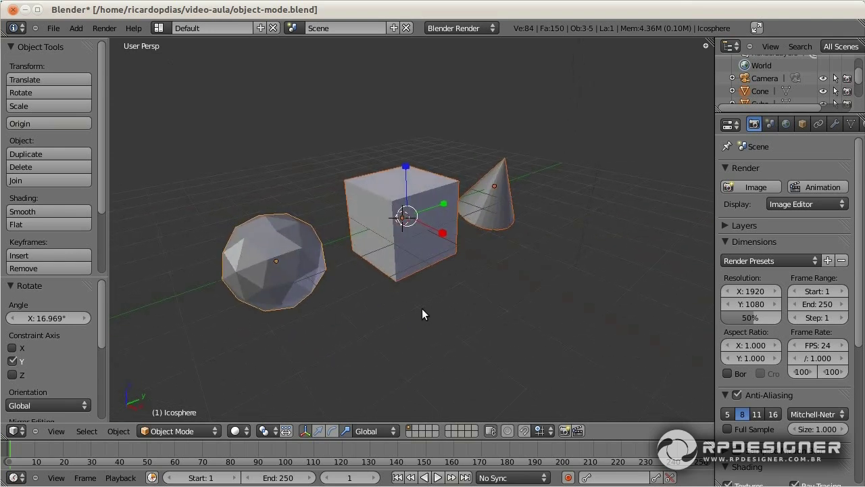
middle_click_drag(450, 260, 434, 291)
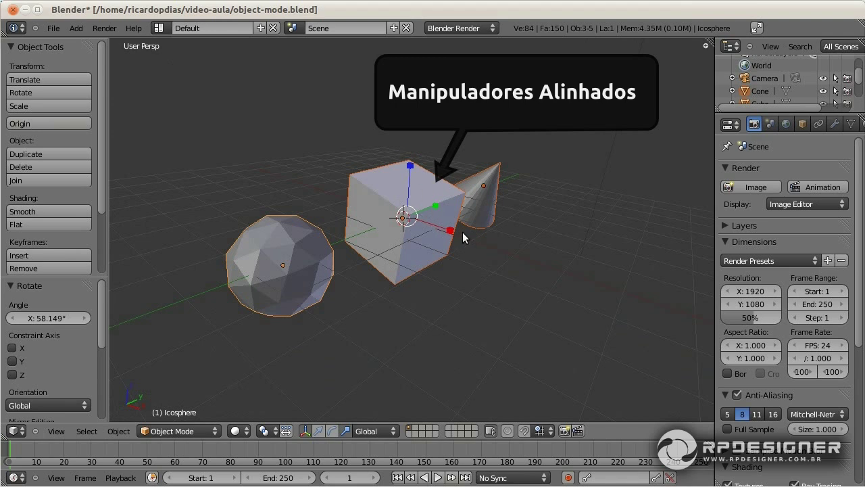
- Set orientation to Normal, save, then select the Cube alone and show its Transform panel
middle_click_drag(463, 232, 463, 235)
left_click(382, 431)
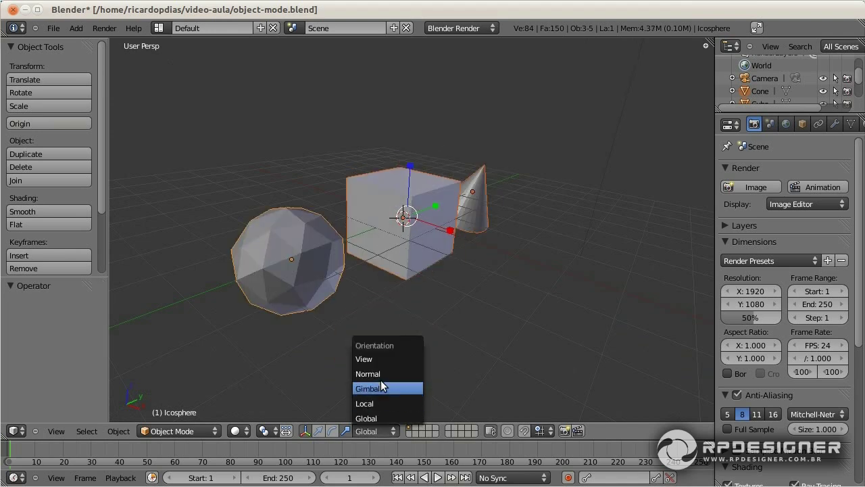
left_click(380, 375)
key("ctrl+s")
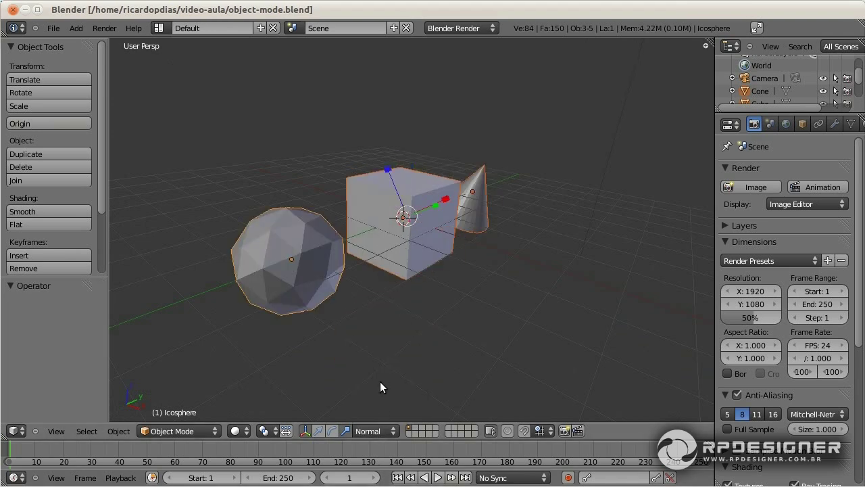
right_click(400, 250)
key("n")
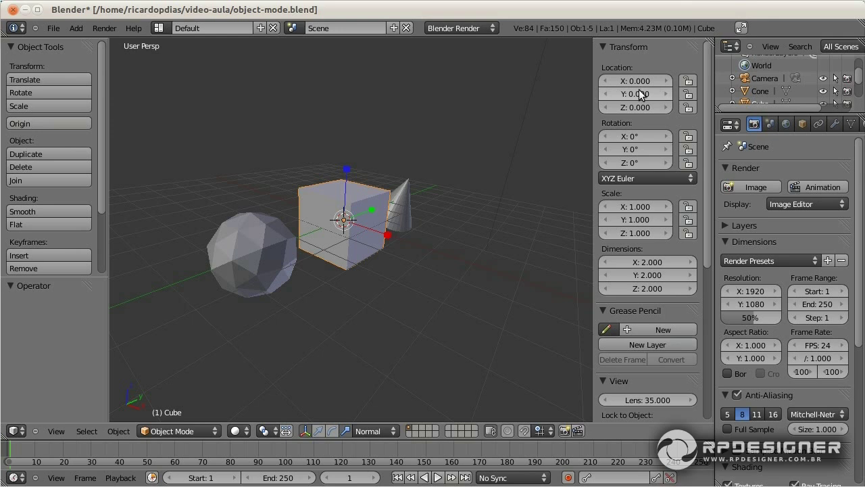
- Drag the Cube's location, rotation and scale fields, then reset all three scale values to 1
left_click_drag(640, 81, 619, 108)
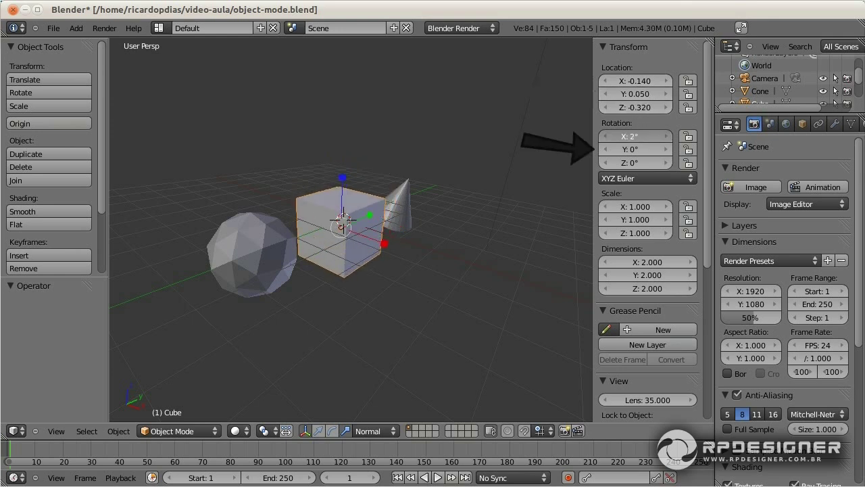
left_click_drag(636, 136, 619, 163)
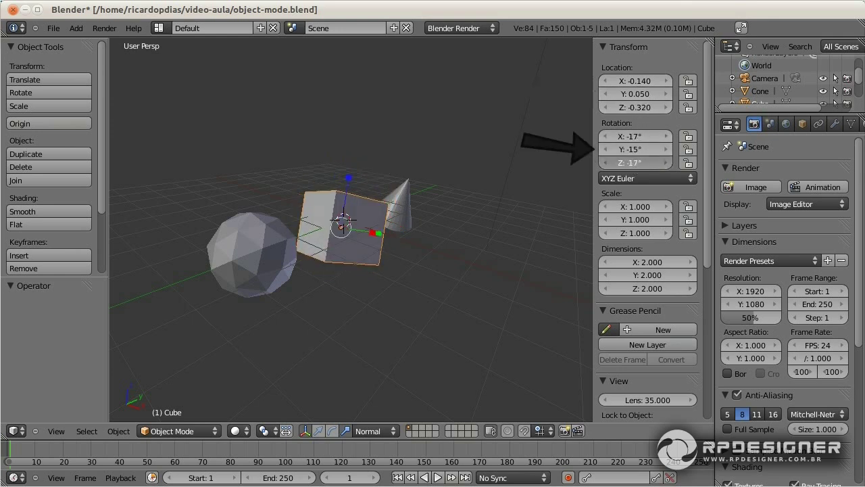
left_click_drag(643, 206, 639, 233)
left_click(639, 233)
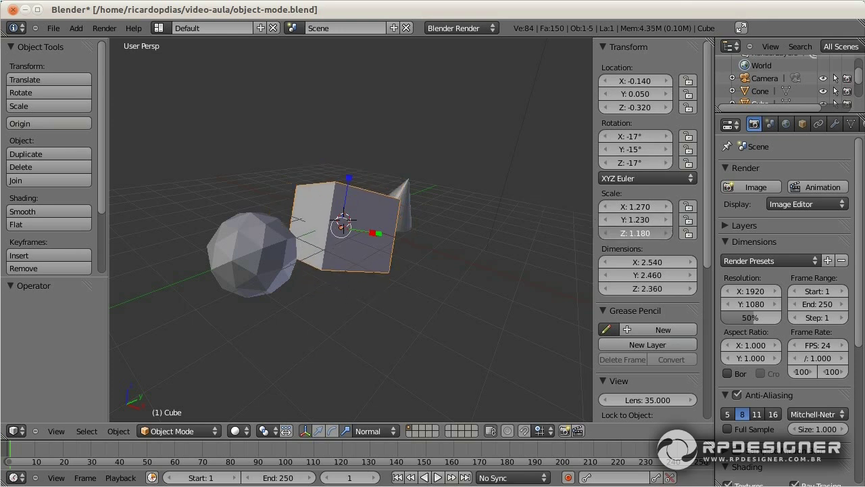
type("1")
key("Return")
left_click(625, 220)
type("1")
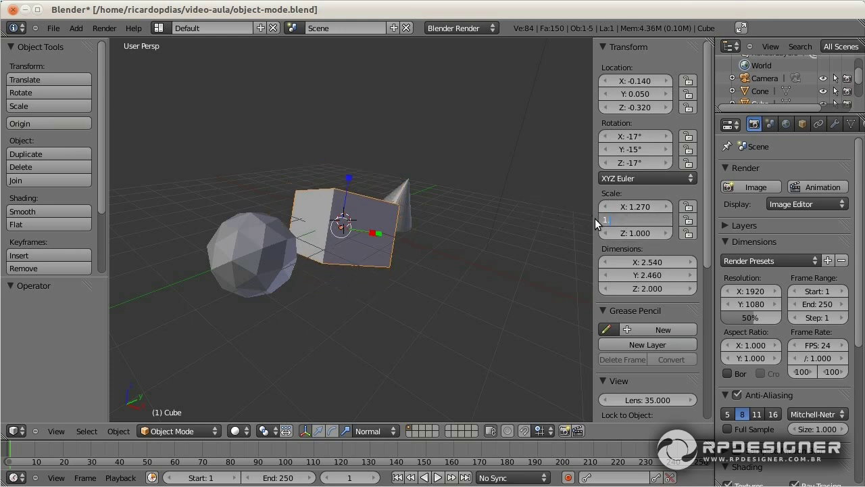
key("Return")
left_click(641, 205)
type("1")
key("Return")
- Reset the Cube's X, Y and Z rotation back to 0°
left_click(633, 162)
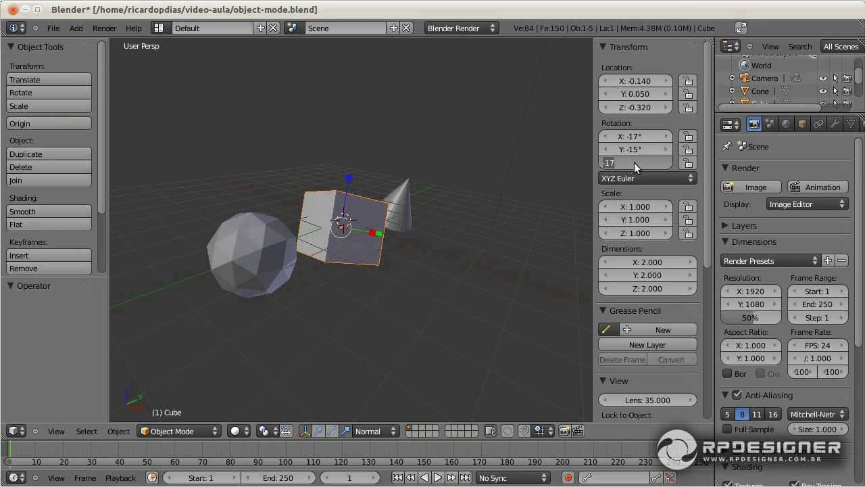
key("0")
key("Return")
left_click(631, 148)
key("0")
key("Return")
left_click(632, 136)
key("0")
key("Return")
- Reset the Cube's location to 0 and enable the move manipulator with the Cube selected
left_click(636, 105)
type("0")
key("Return")
left_click(636, 93)
type("0")
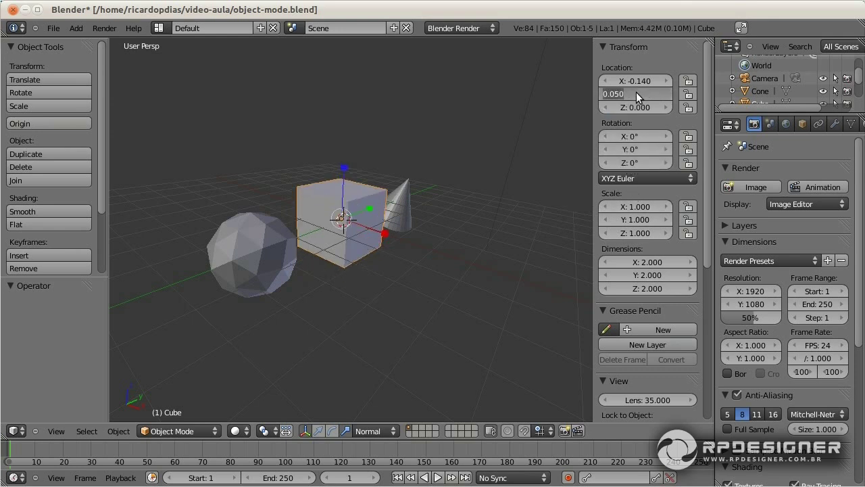
key("Return")
left_click(637, 81)
type("0")
key("Return")
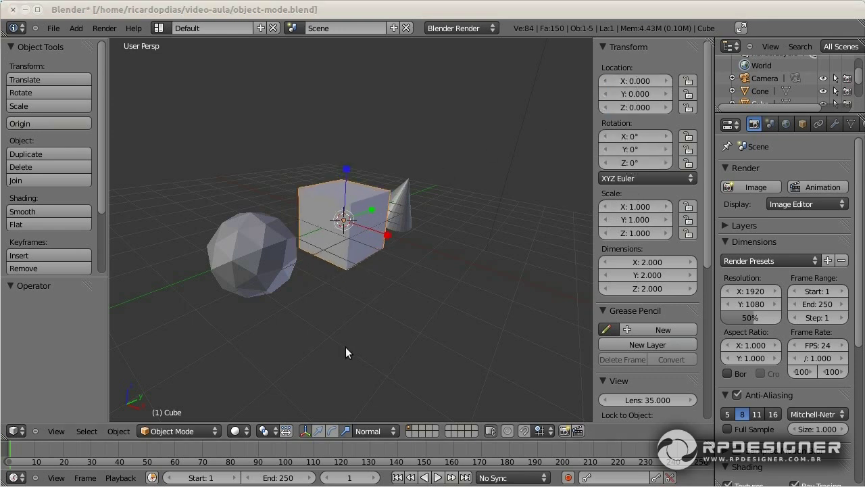
left_click(320, 428)
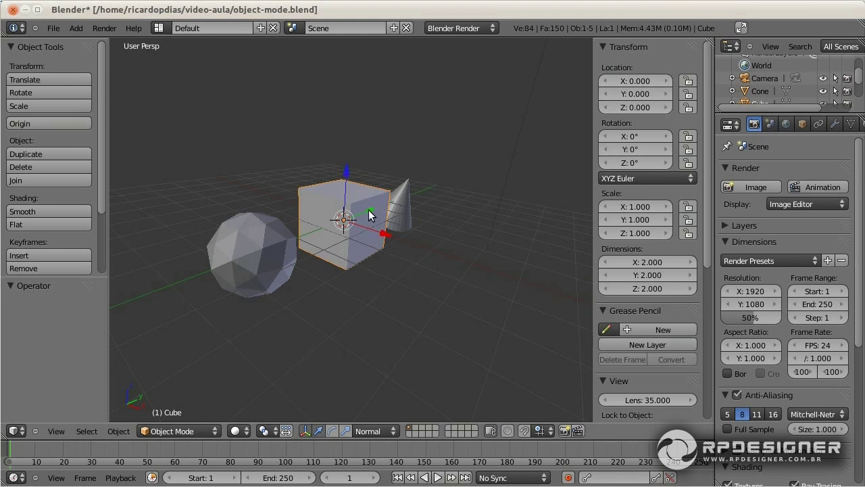
right_click(369, 210)
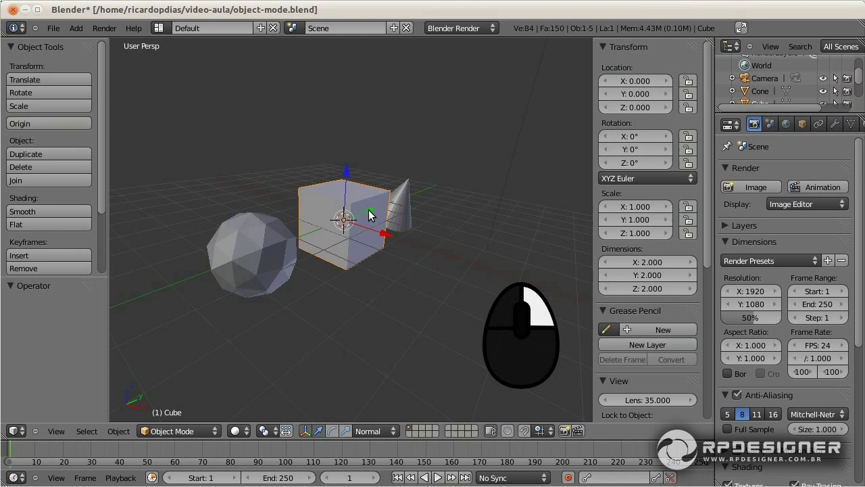
- Try moving the Cube along Y, Z and X with the manipulator, cancelling each move
mouse_move(369, 210)
right_mouse_down()
mouse_move(376, 209)
mouse_move(369, 217)
right_mouse_up()
left_click_drag(350, 184, 352, 79)
key("ctrl+z")
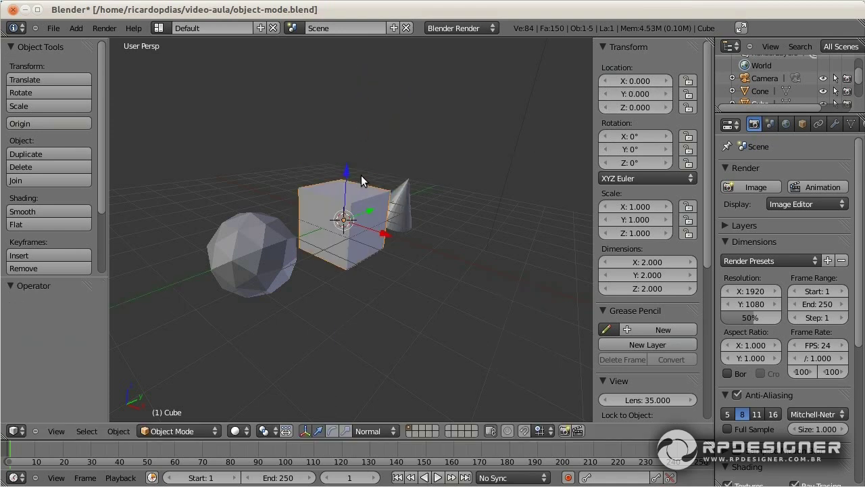
left_click_drag(386, 241, 434, 262)
right_click(455, 285)
- With the rotate manipulator, try Y and Z rotations on the Cube and cancel both
left_click(331, 430)
left_click_drag(380, 191, 367, 151)
right_click(406, 181)
left_click_drag(392, 227, 371, 247)
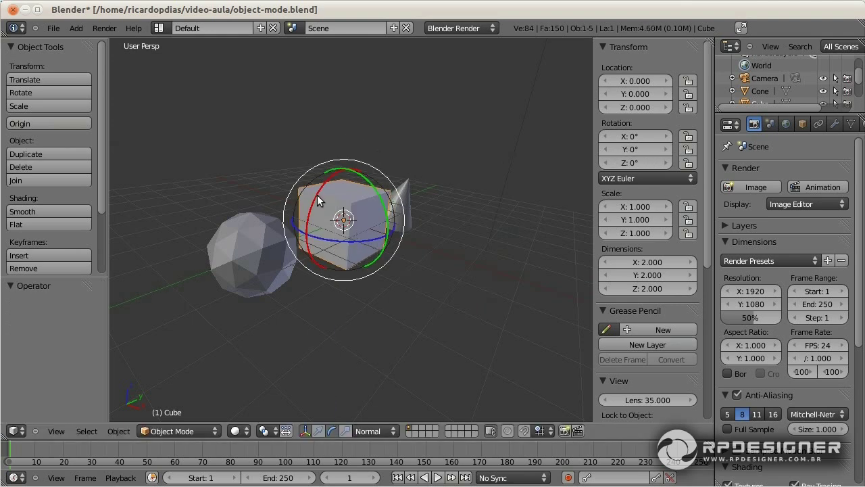
key("ctrl+z")
- Try scaling the Cube along Y, X and Z, cancel each, and save object-mode.blend
left_click(345, 430)
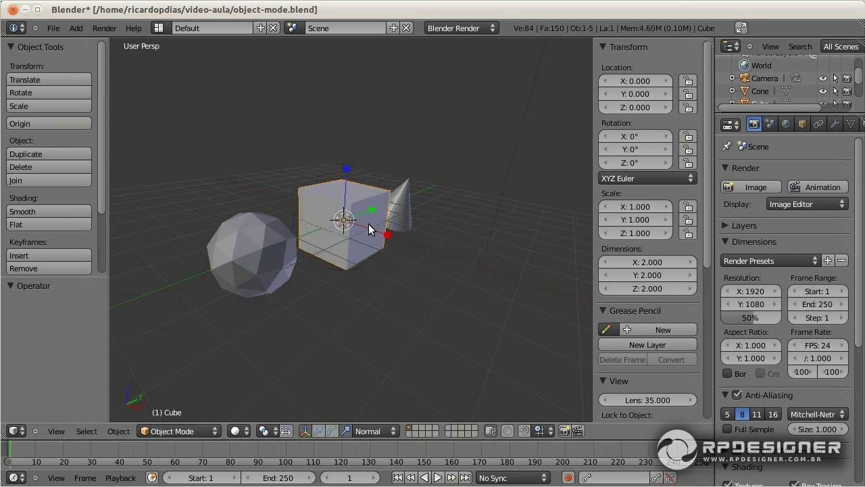
left_click_drag(368, 224, 417, 200)
right_click(417, 201)
left_click_drag(386, 236, 451, 264)
right_click(451, 264)
left_click_drag(349, 178, 350, 117)
key("ctrl+z")
key("ctrl+s")
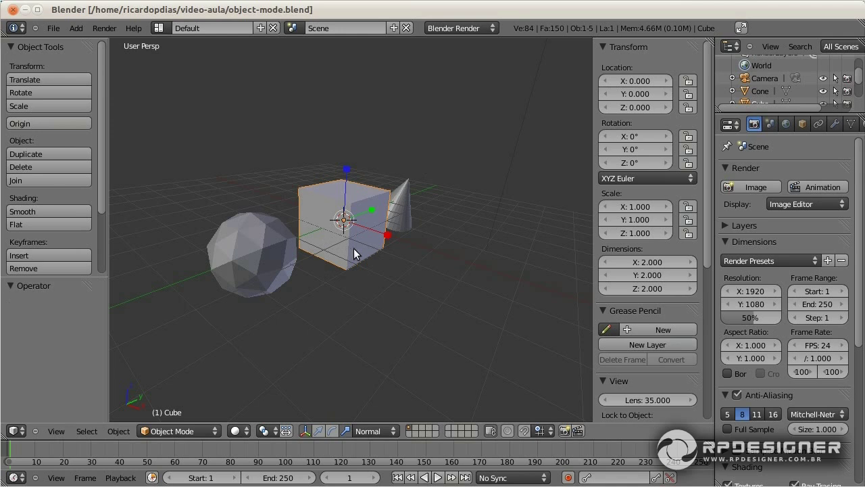
key("g")
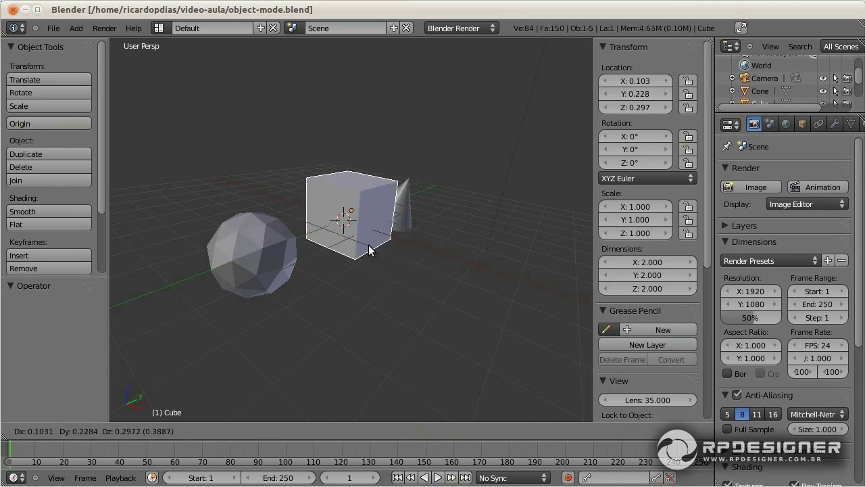
key("Escape")
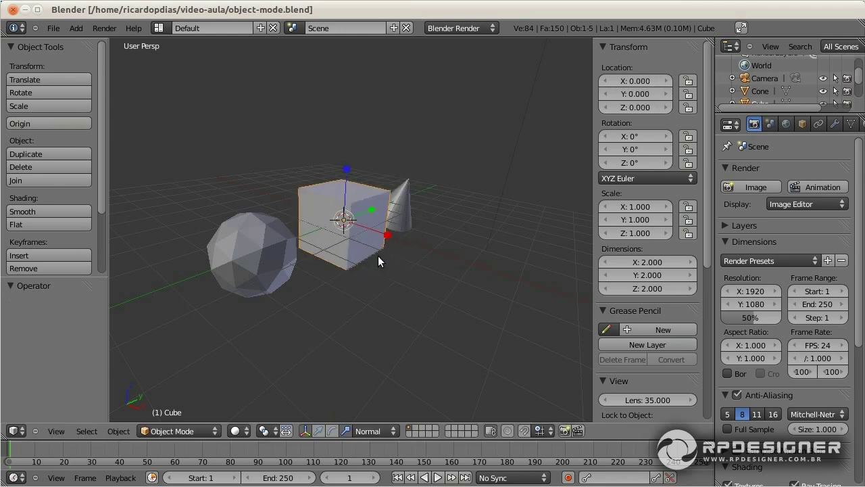
right_click(272, 264)
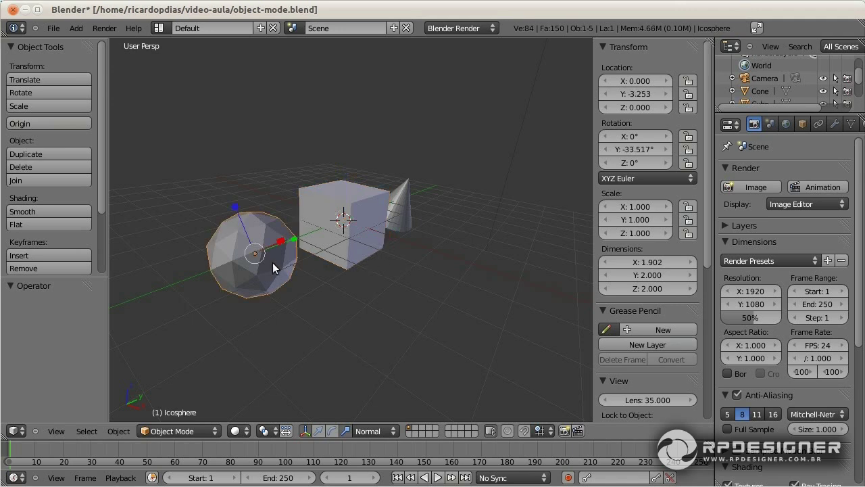
key("r")
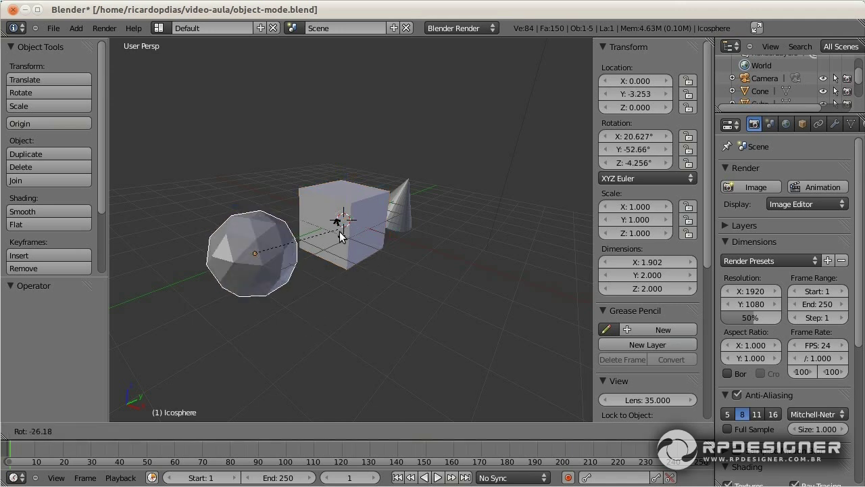
key("Escape")
right_click(369, 238)
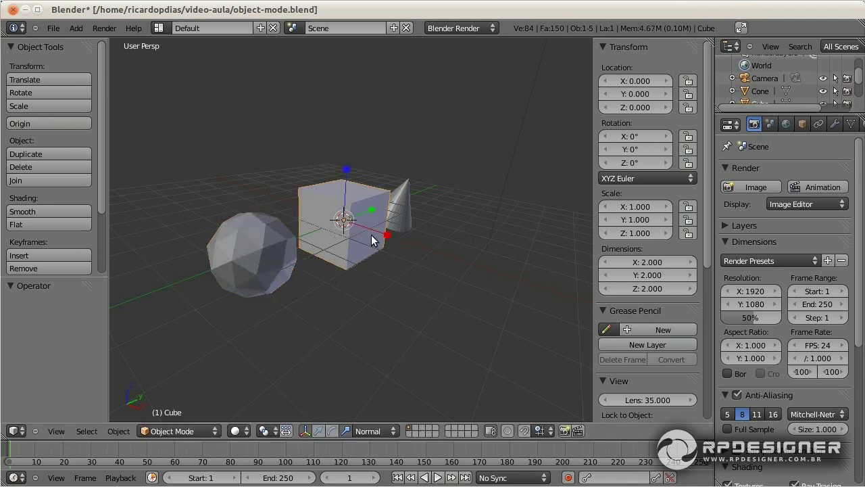
key("s")
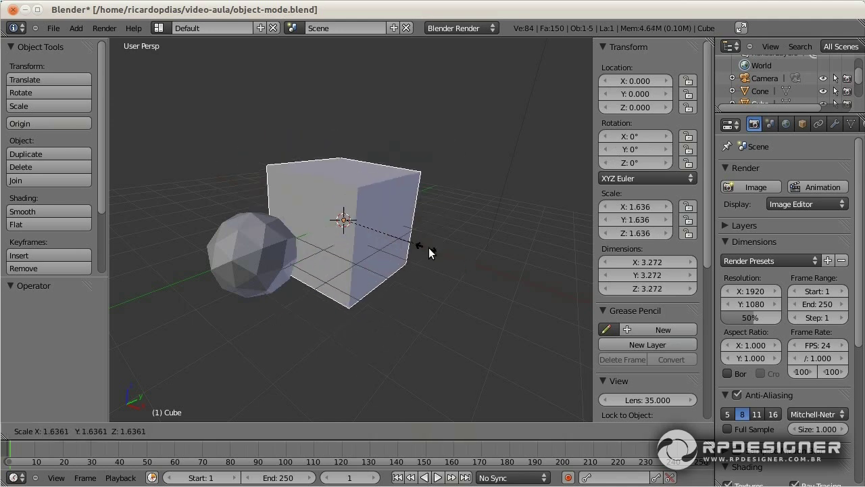
key("Escape")
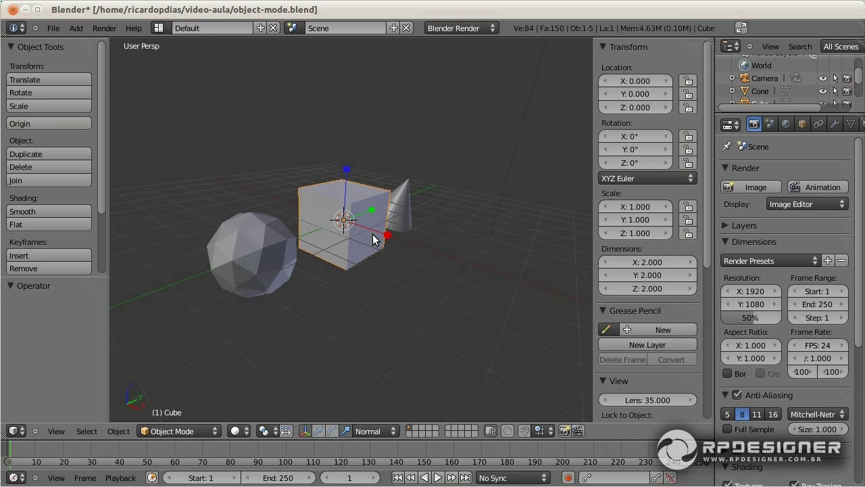
key("g")
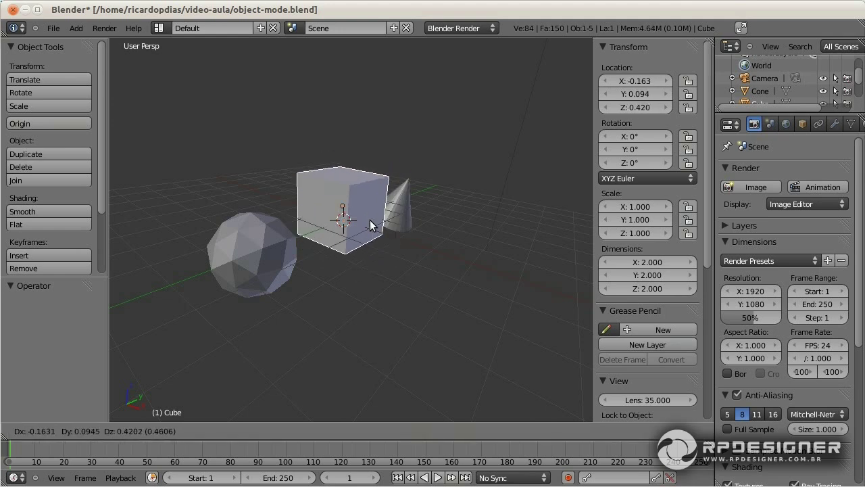
key("x")
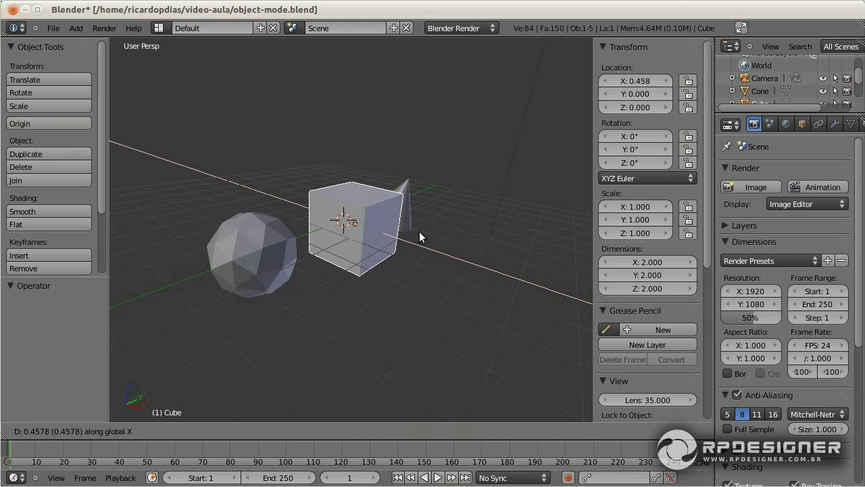
key("y")
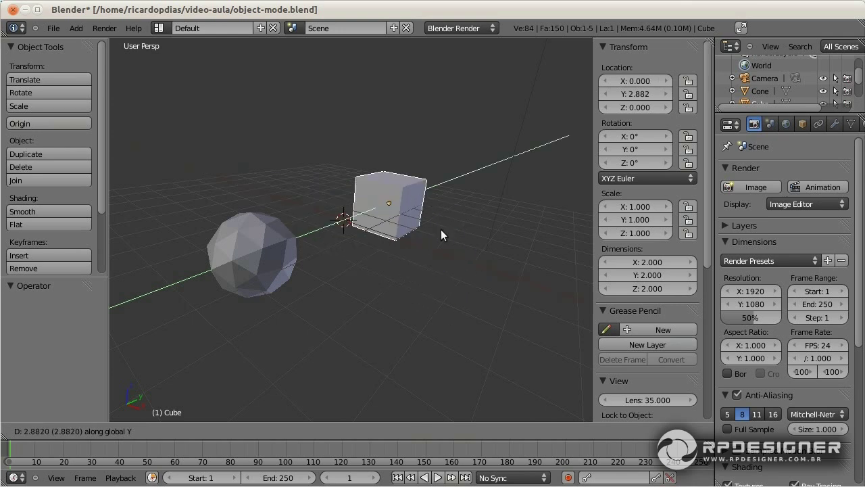
key("z")
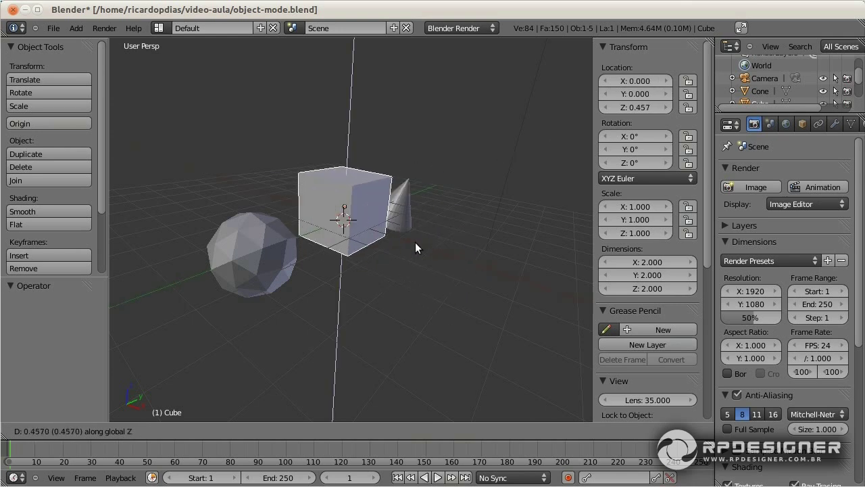
key("Escape")
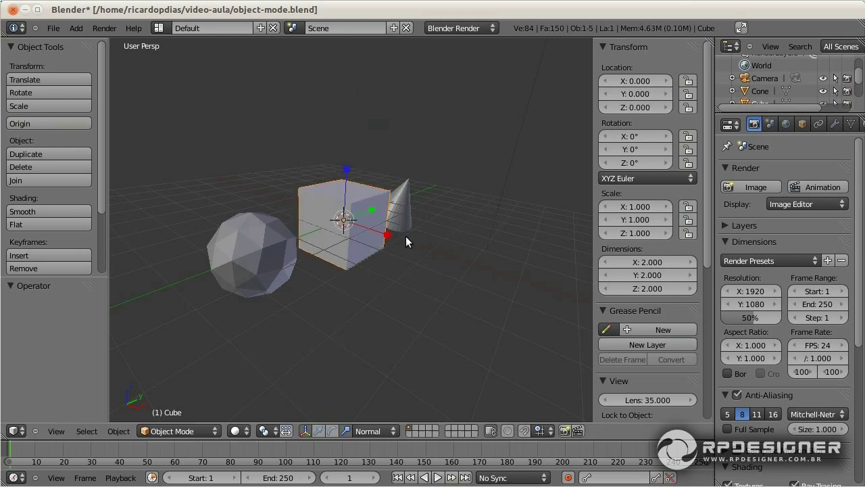
key("r")
key("x")
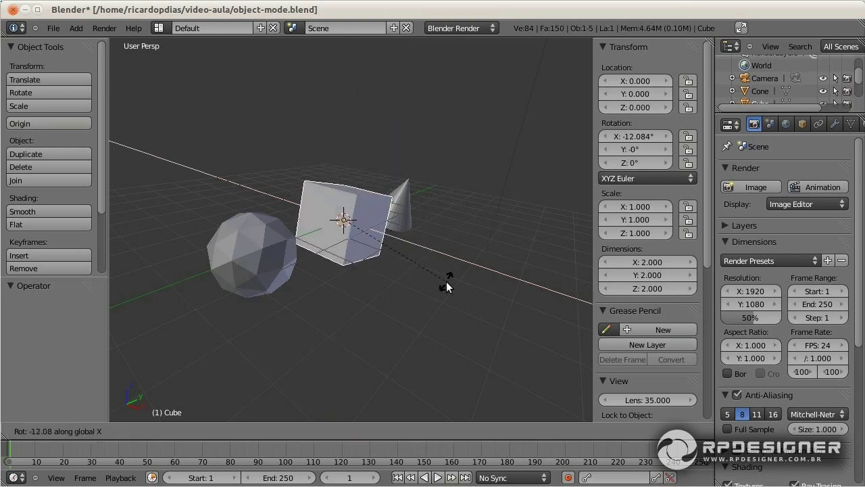
key("y")
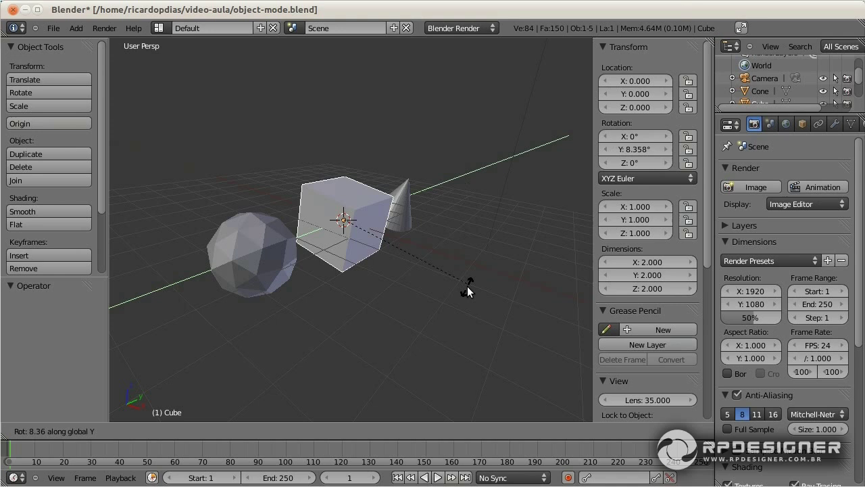
key("z")
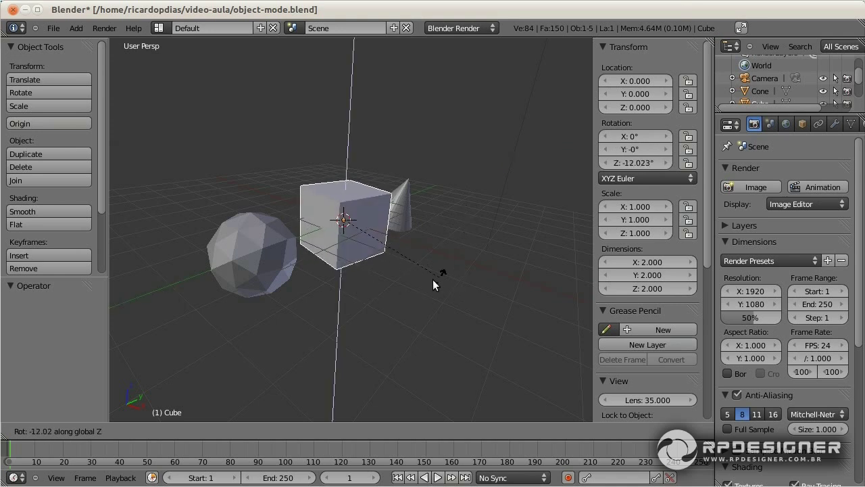
key("Escape")
key("s")
key("x")
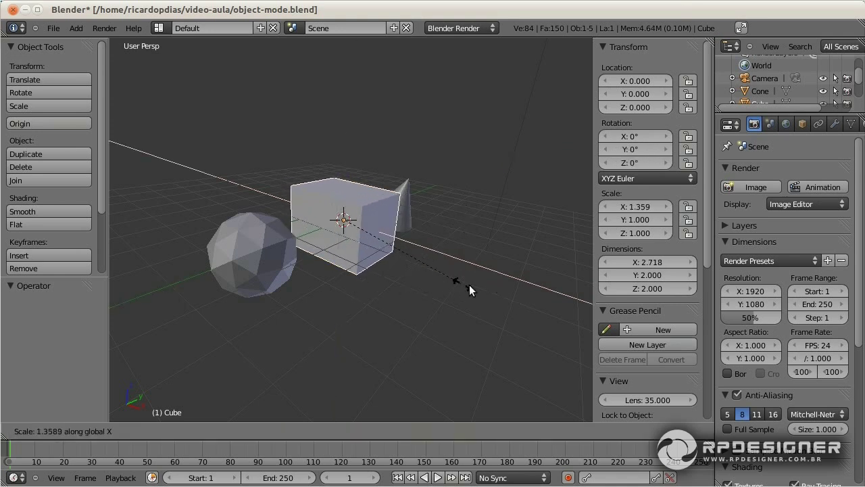
key("y")
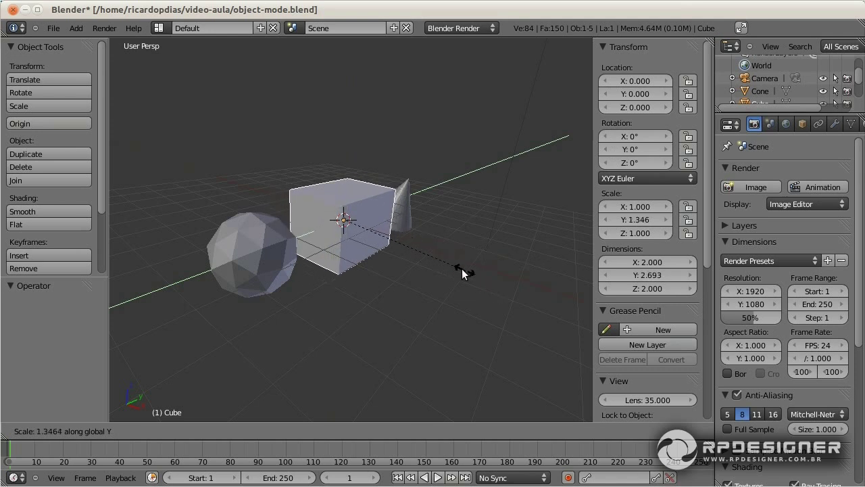
key("z")
key("Escape")
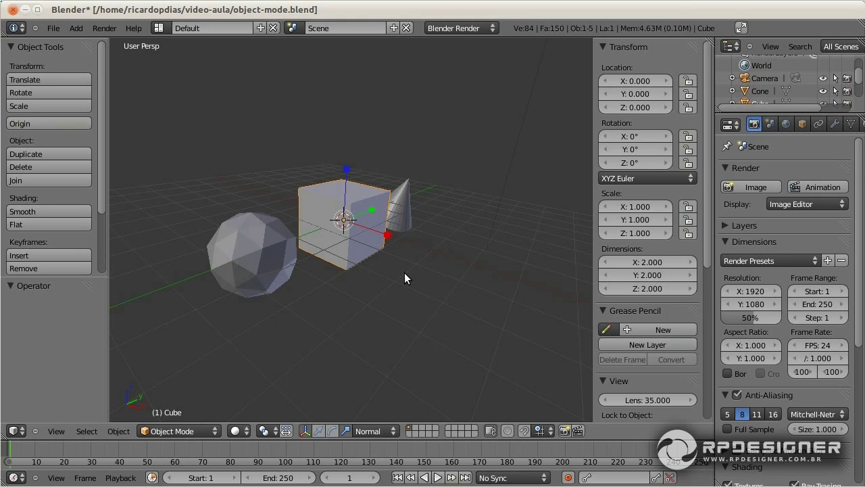
- Save the scene, then trial-move the cube with X, Y and Z axis constraints and cancel
key("ctrl+s")
key("g")
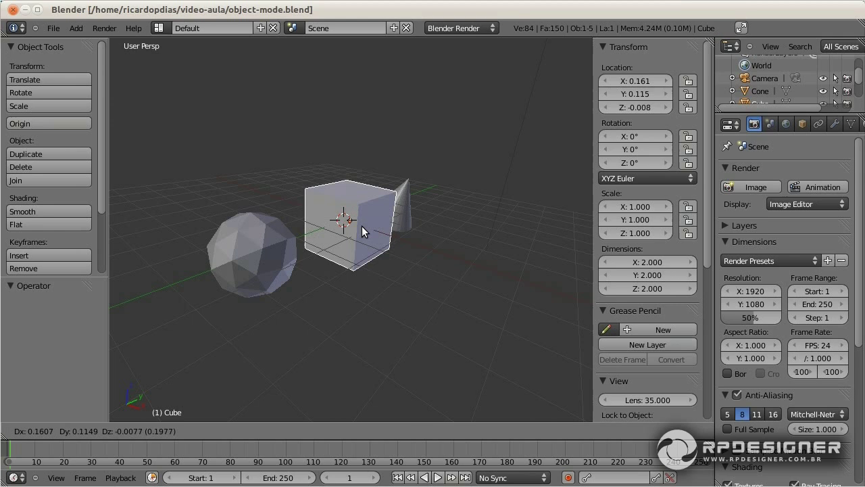
key("y")
key("x")
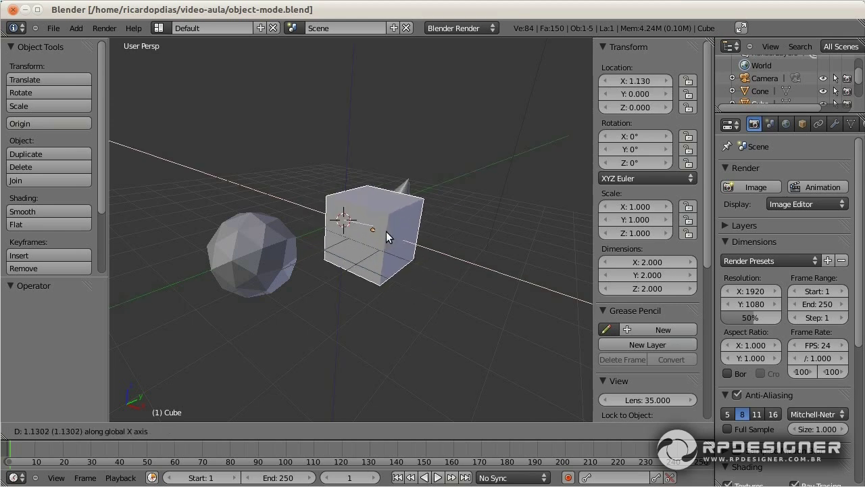
key("z")
key("x")
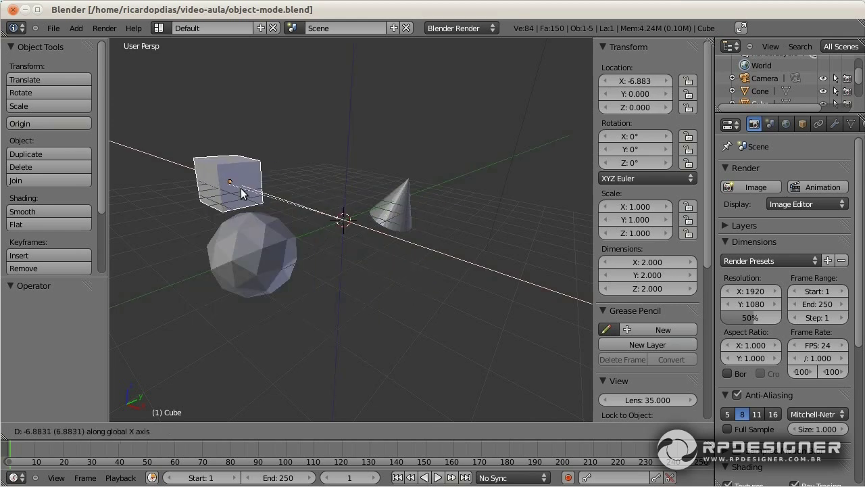
key("z")
key("y")
key("x")
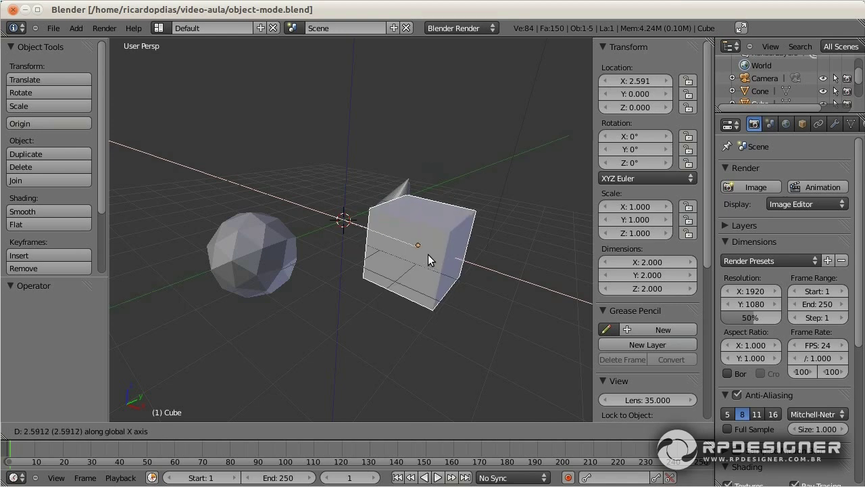
key("Escape")
- Trial-rotate the cube constrained to the X, Y and Z axes, then cancel the rotation
key("r")
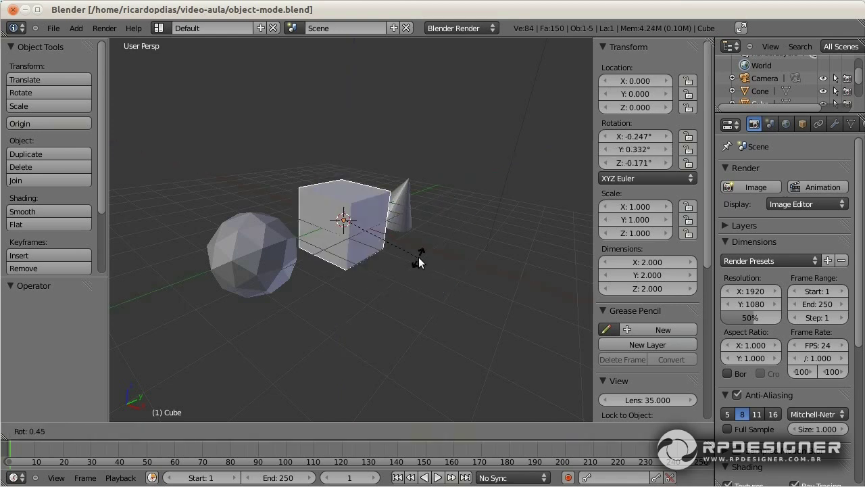
key("x")
key("y")
key("z")
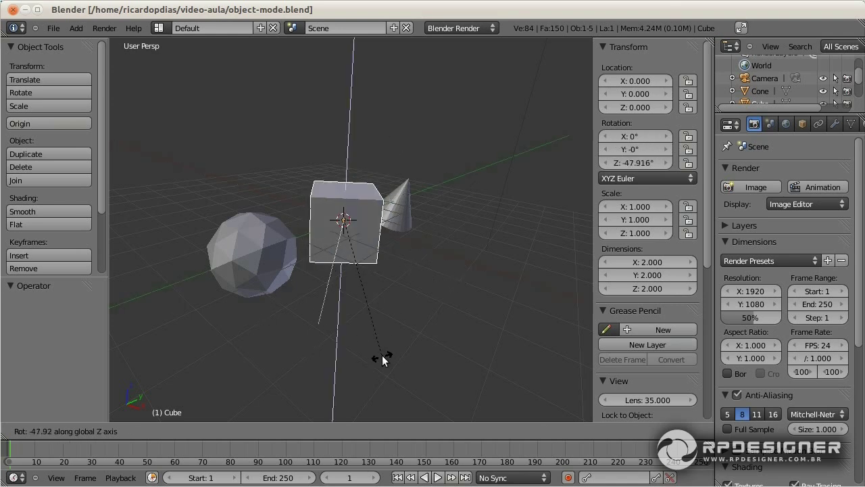
key("x")
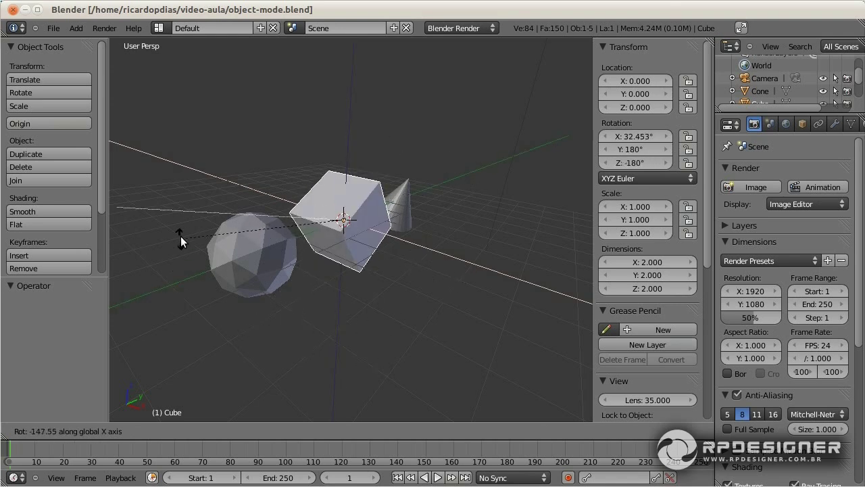
key("Escape")
key("s")
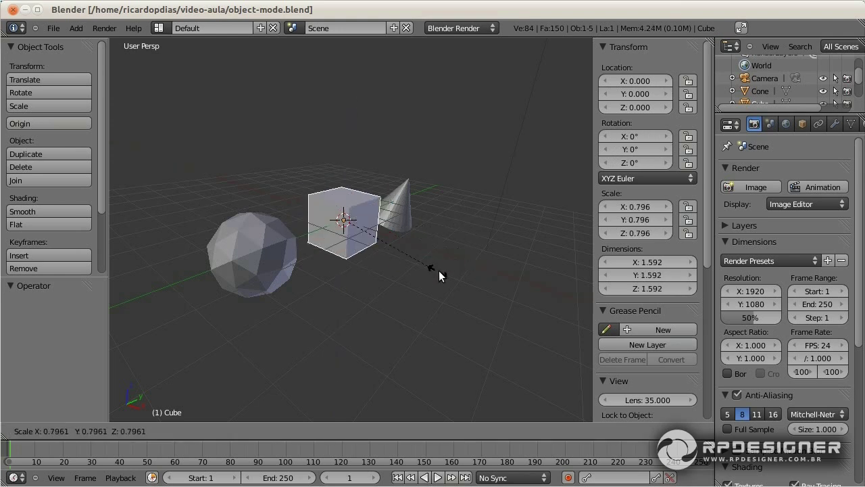
key("z")
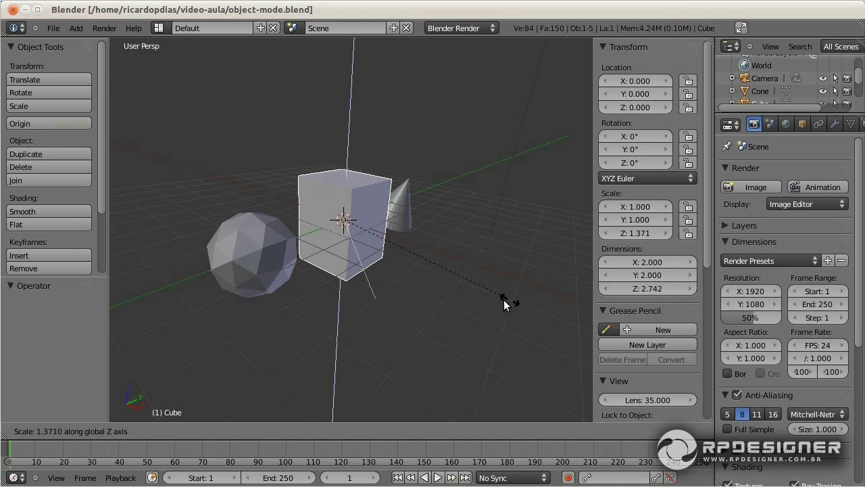
key("y")
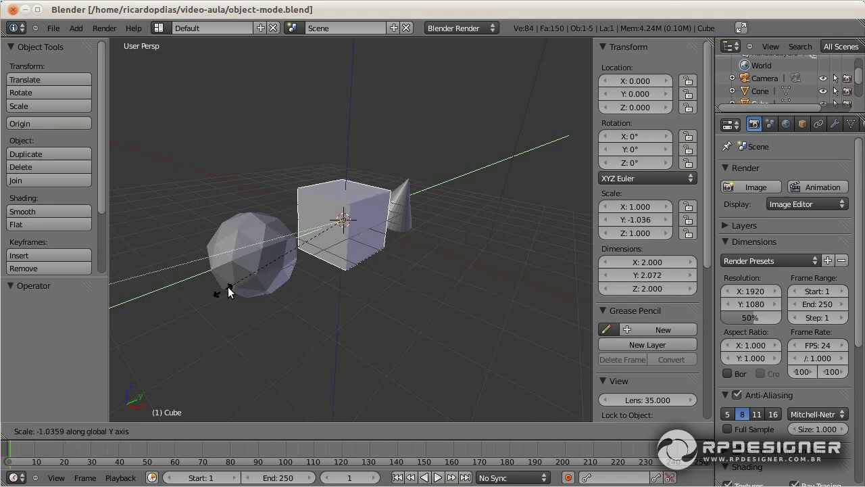
key("x")
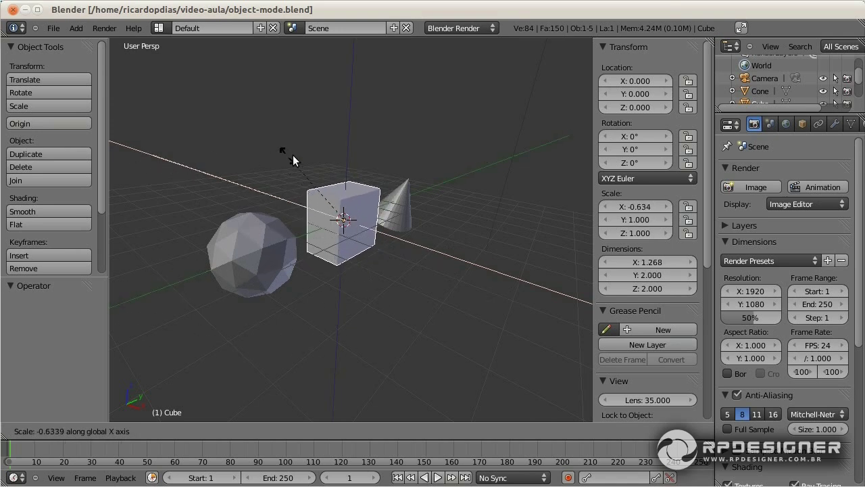
key("z")
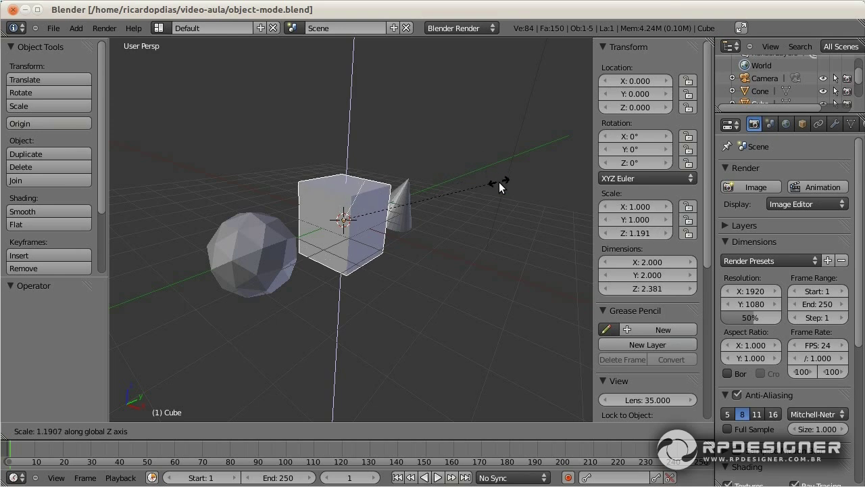
key("y")
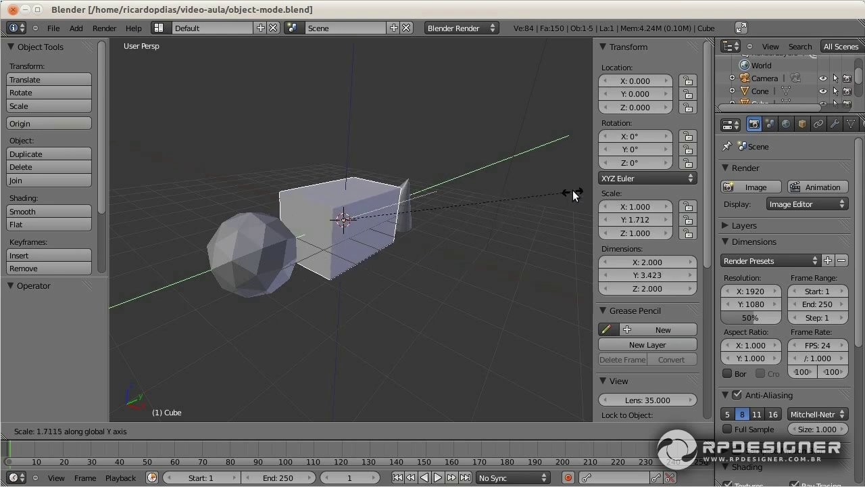
key("x")
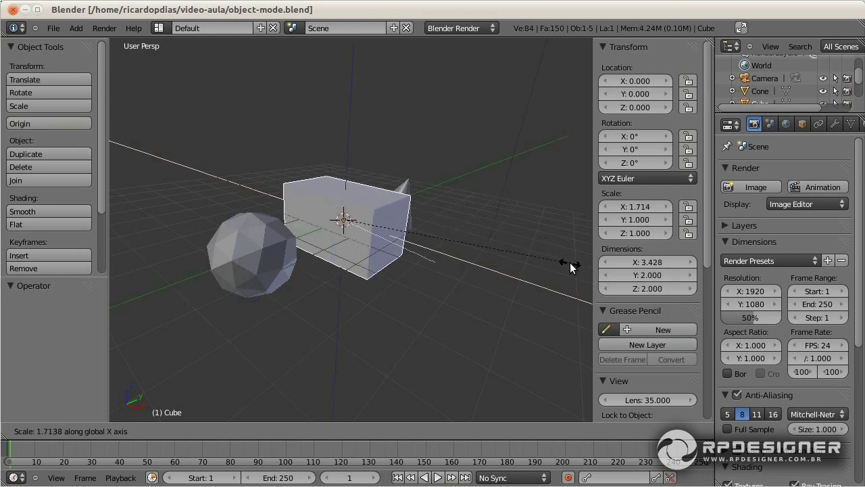
key("Escape")
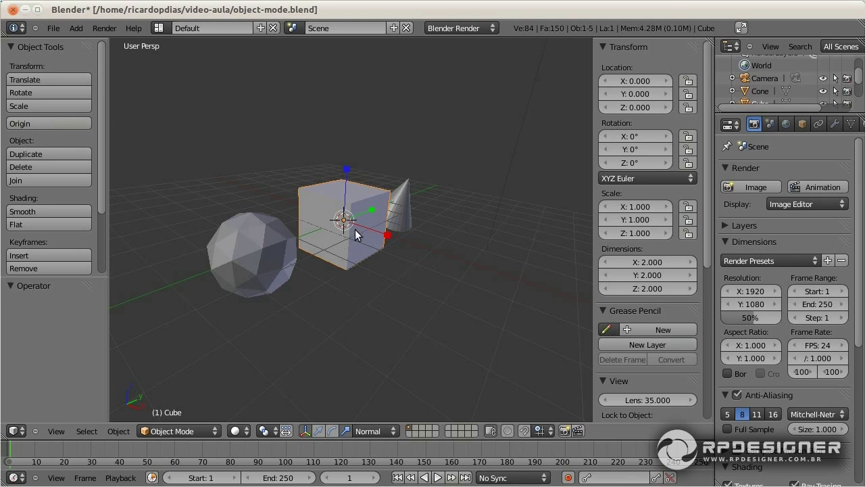
key("g")
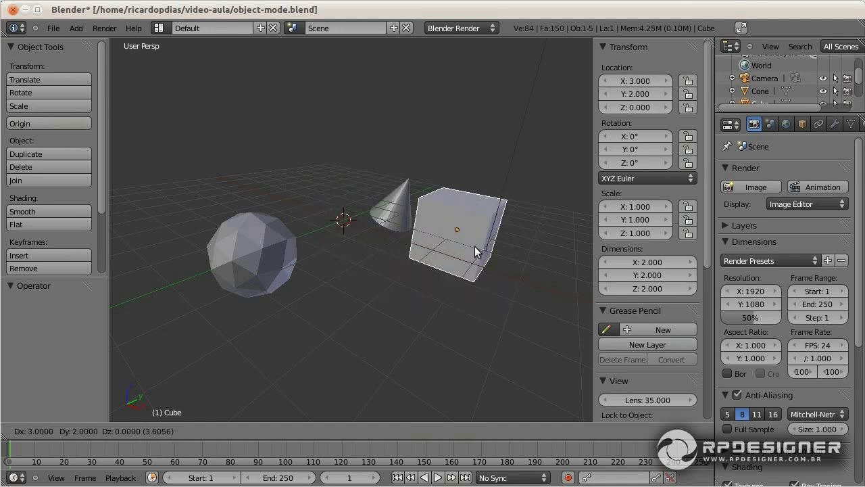
right_click(426, 233)
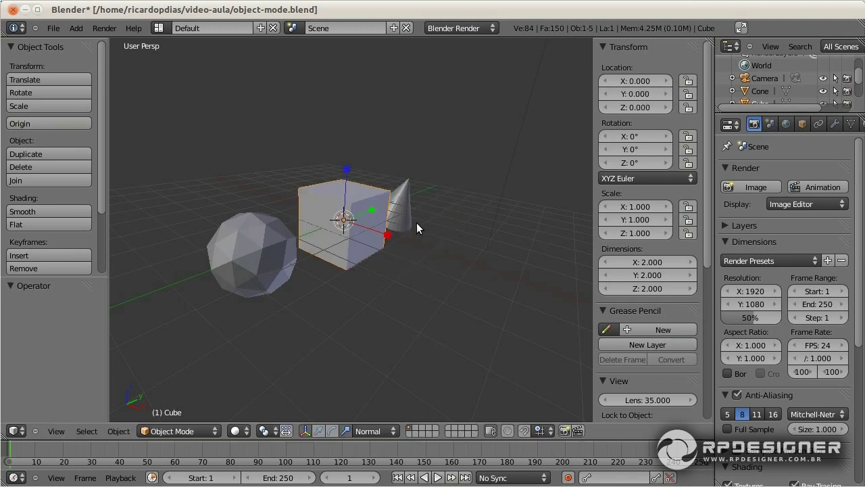
key("r")
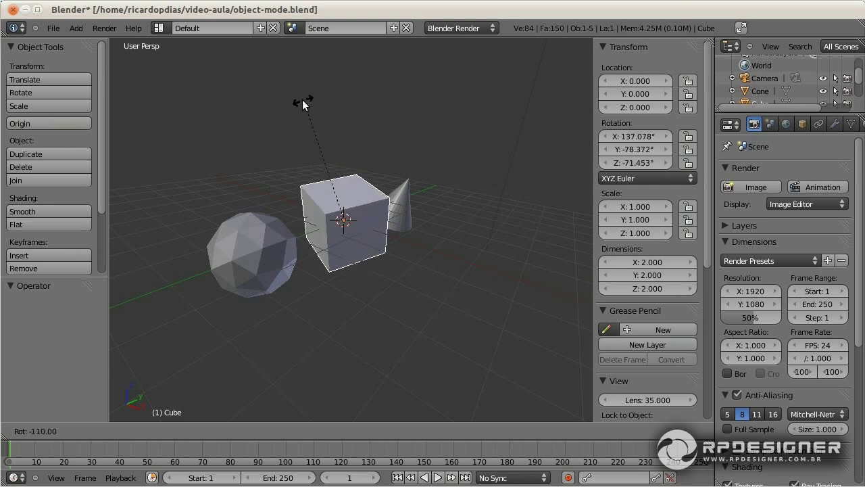
key("Escape")
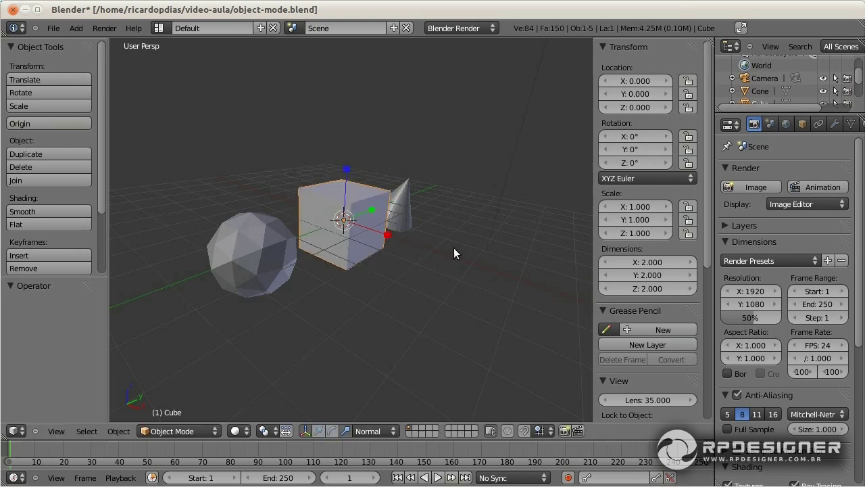
key("s")
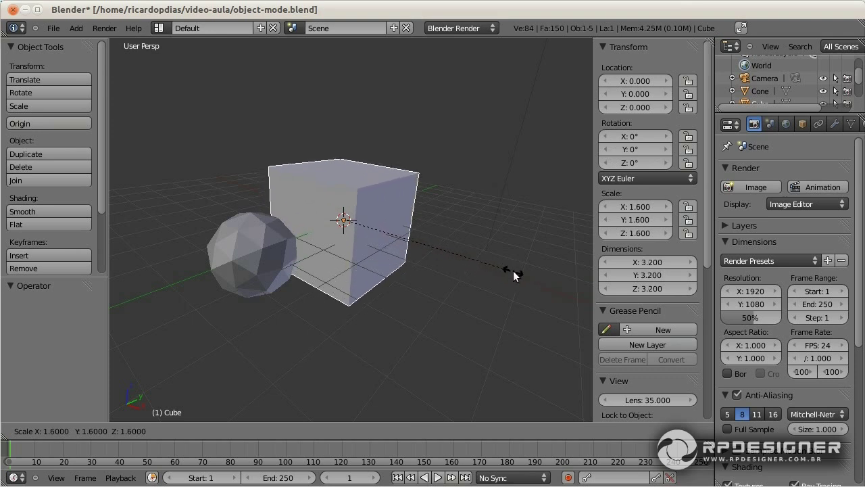
key("Escape")
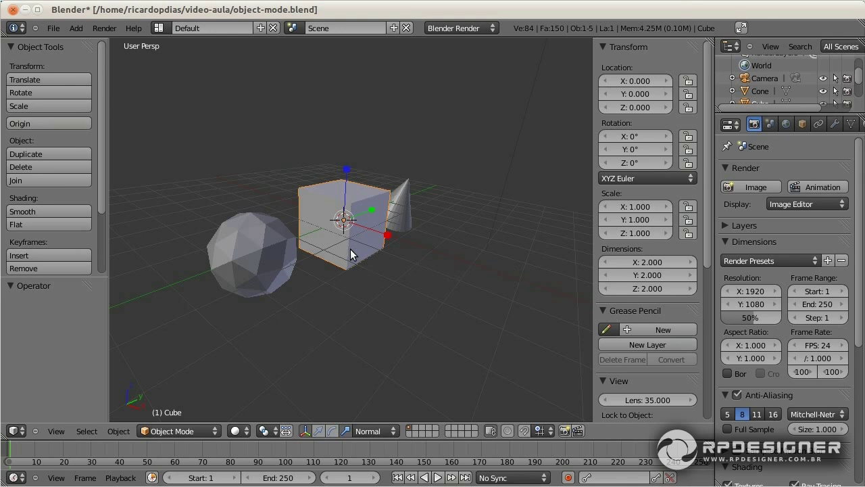
key("ctrl+s")
- Orbit the 3D view around the cube
middle_click_drag(368, 248, 313, 247)
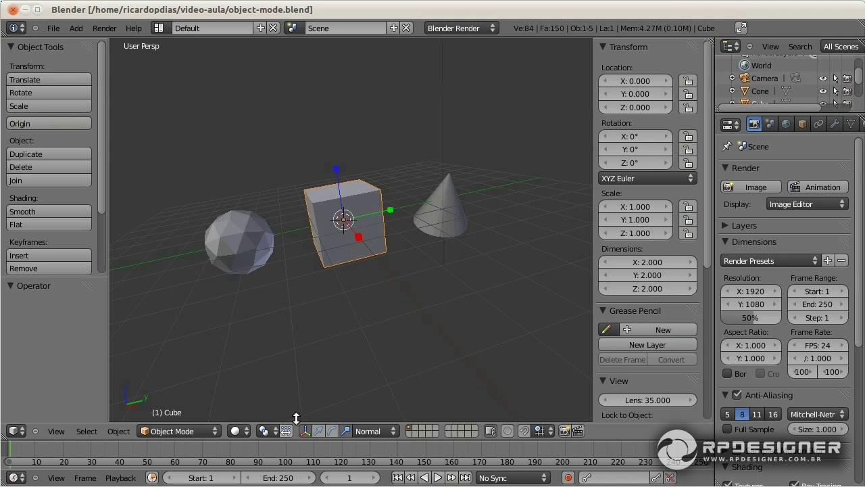
- Add the cone and icosphere to the cube's selection and trial-rotate all three together
key("r")
key("Escape")
right_click(453, 221, "shift")
right_click(237, 243, "shift")
key("r")
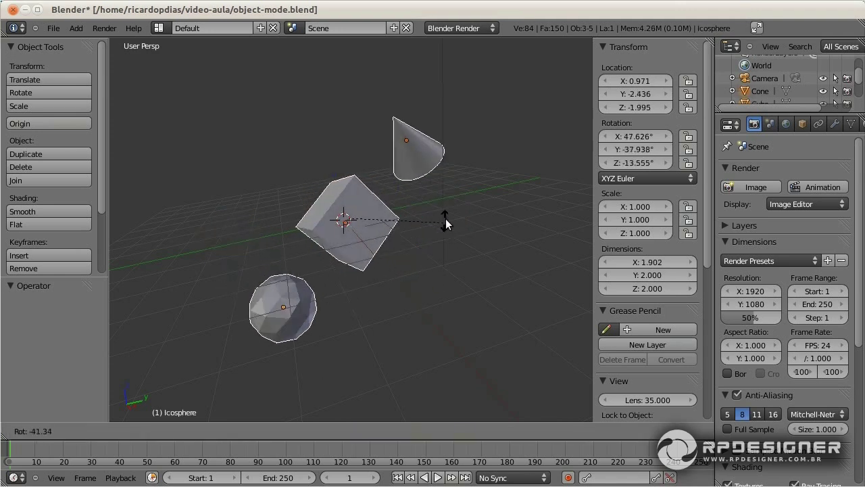
key("Escape")
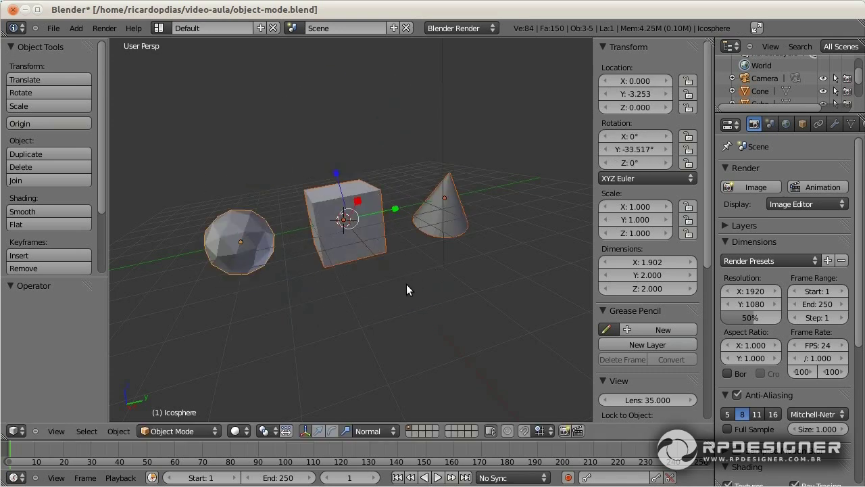
- Enable transforming object centers only, trial-rotate the objects' positions, and show the pivot point choices
left_click(288, 433)
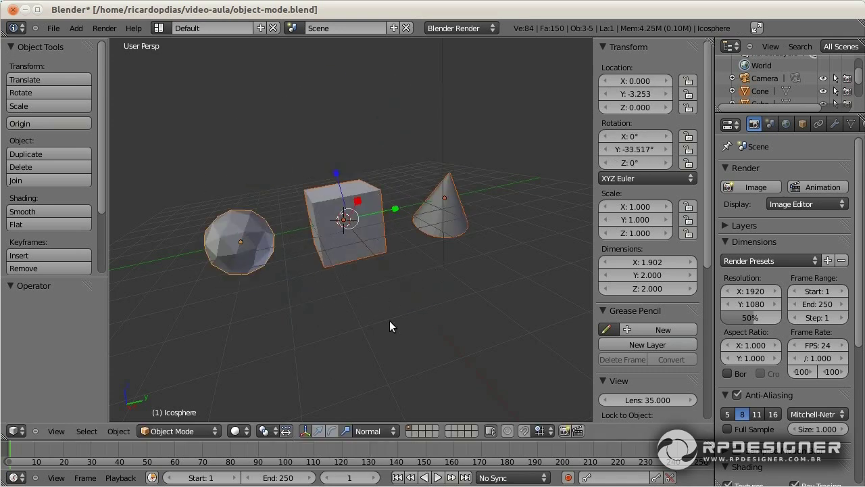
key("r")
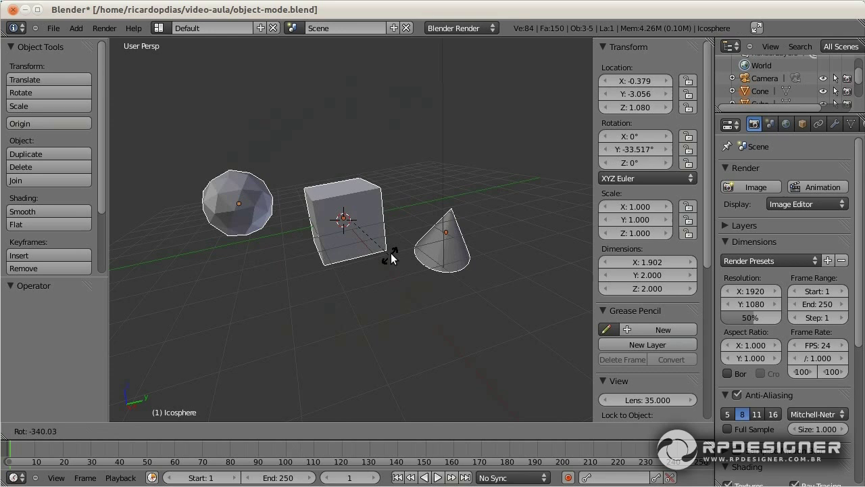
key("Escape")
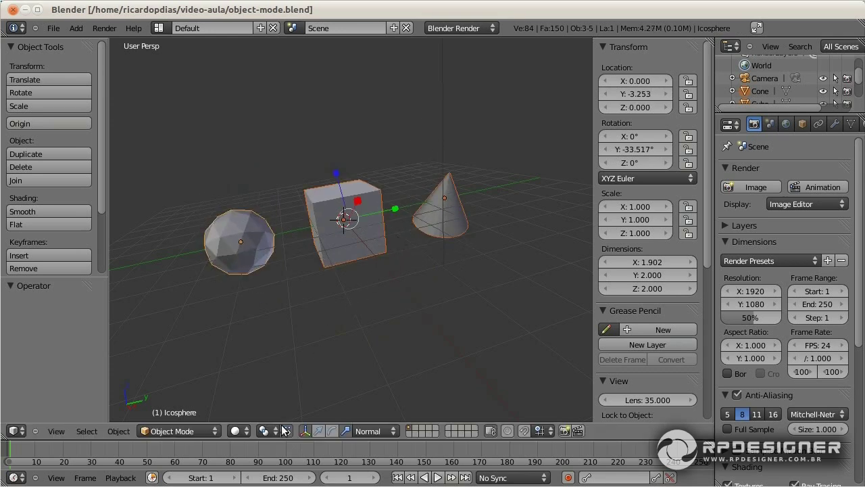
left_click(268, 430)
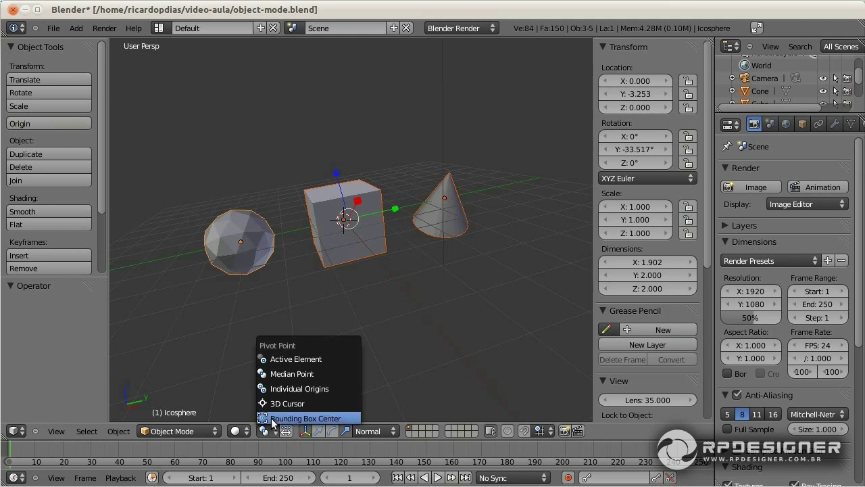
- Set the pivot to Bounding Box Center and trial-rotate the objects around global Z
left_click(271, 418)
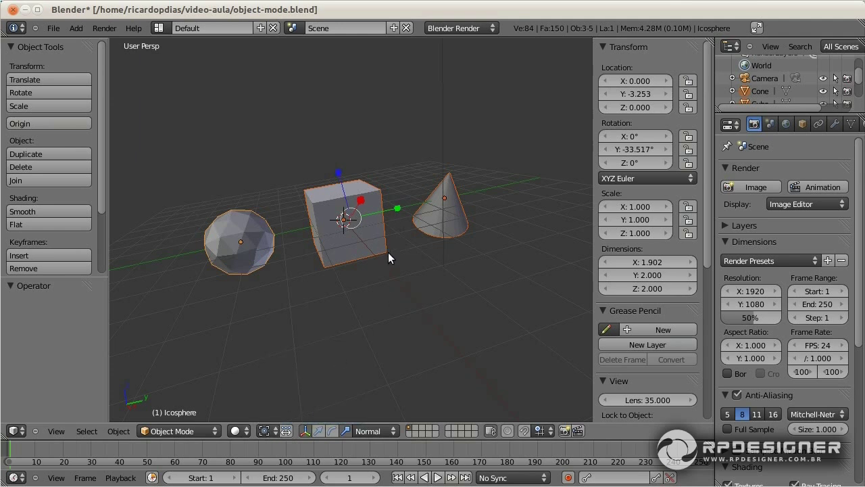
key("r")
key("z")
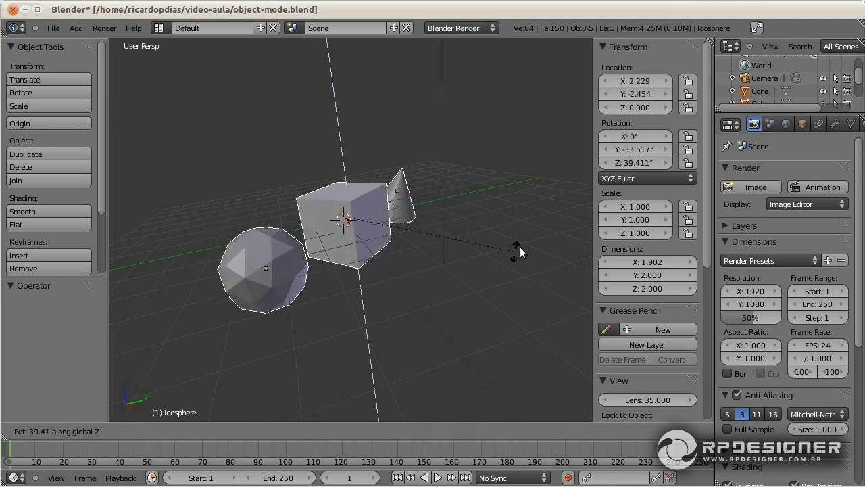
key("Escape")
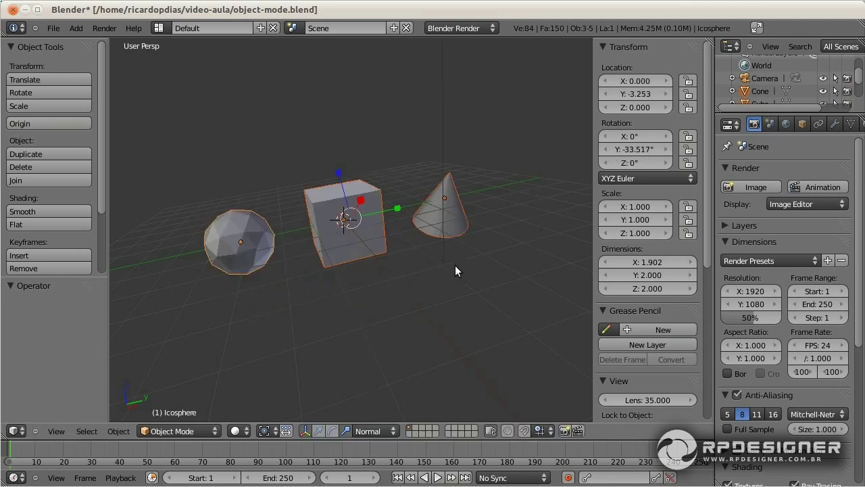
- Set the pivot to 3D Cursor, place the cursor above the cube, and trial-rotate around it
left_click(265, 431)
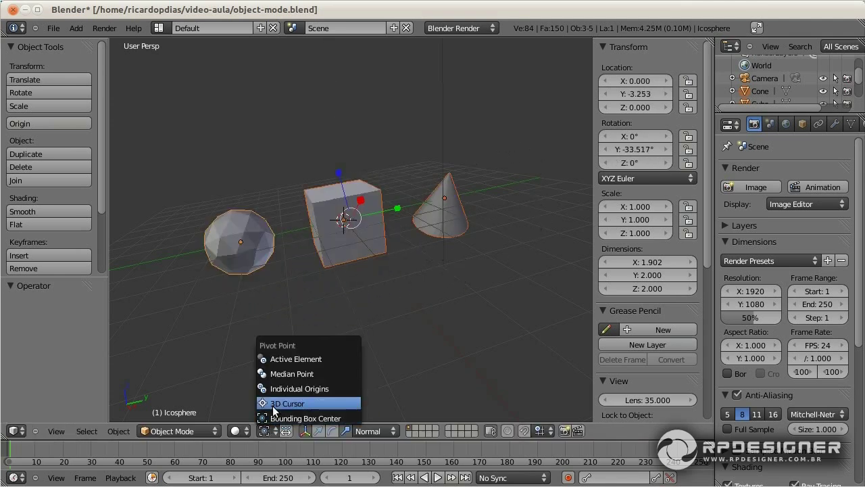
left_click(273, 404)
left_click(334, 130)
key("r")
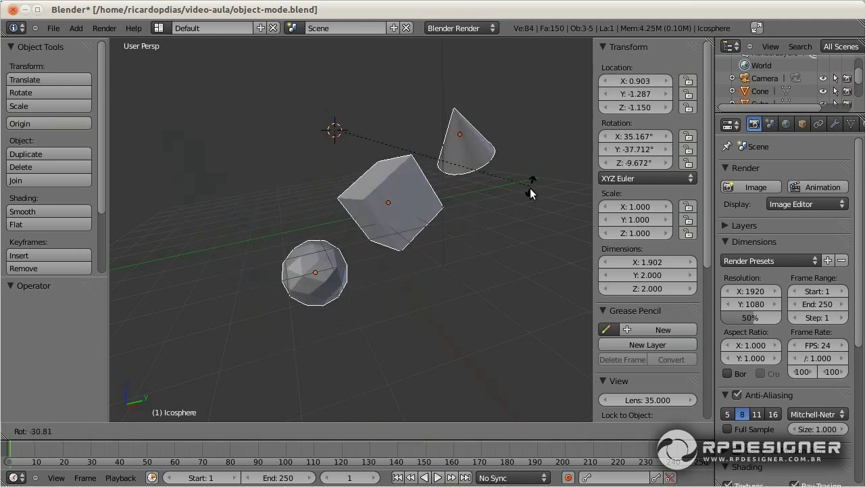
key("Escape")
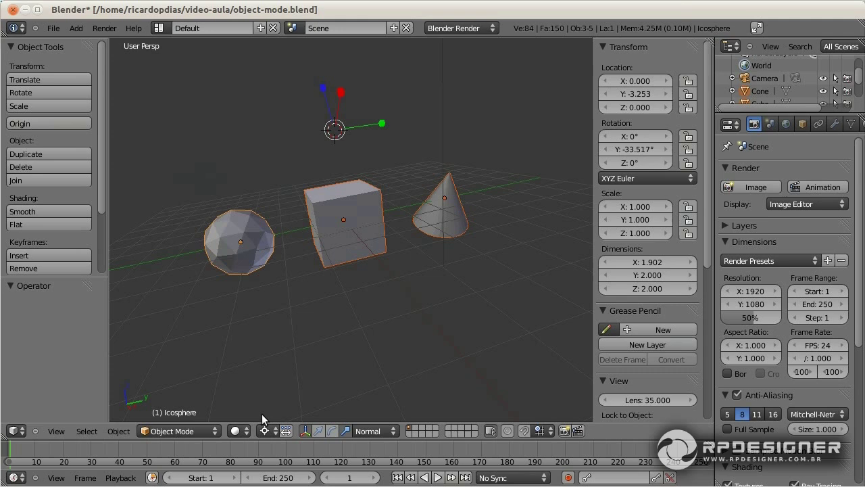
- Set the pivot to Individual Origins and trial-rotate each object about its own origin
left_click(265, 431)
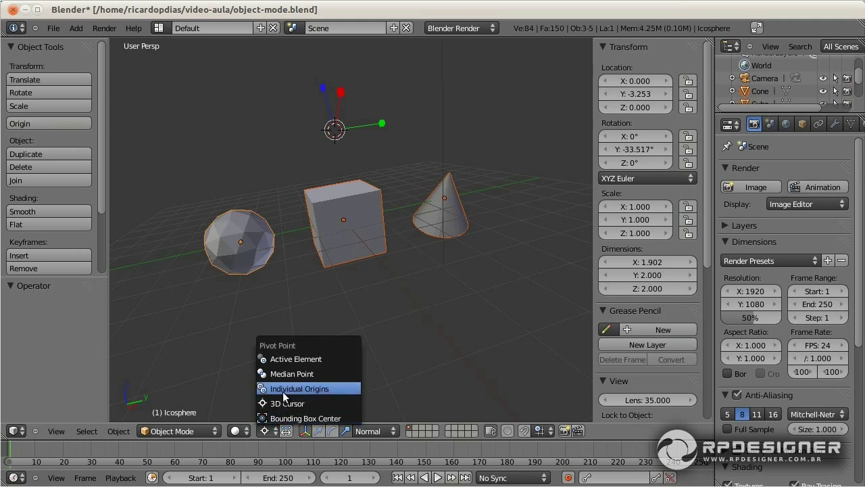
left_click(284, 392)
key("r")
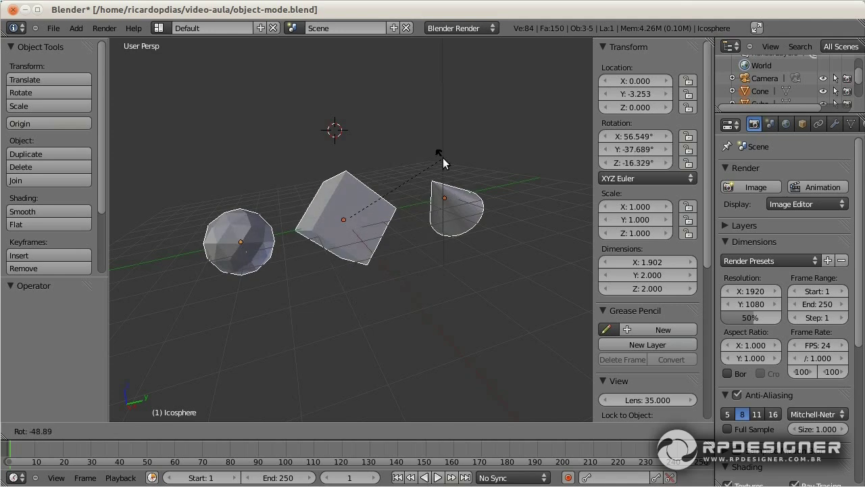
key("Escape")
- Set the pivot to Median Point, trial-rotate around it, and reopen the pivot point choices
left_click(267, 431)
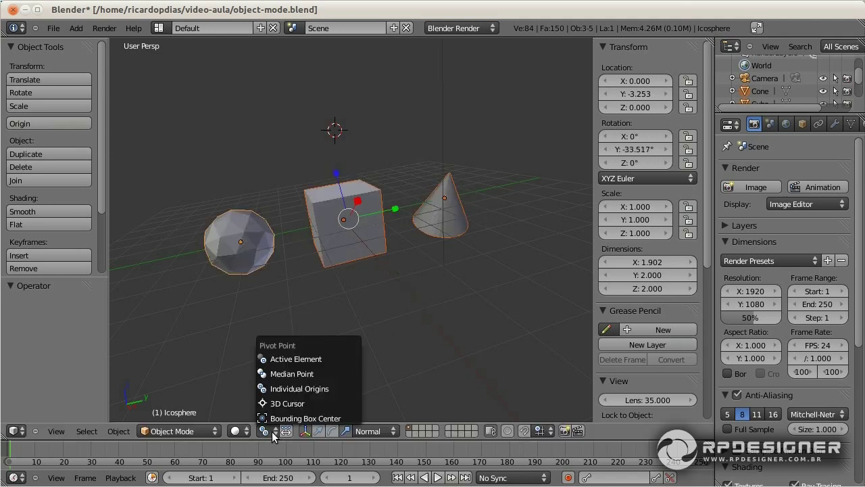
left_click(283, 374)
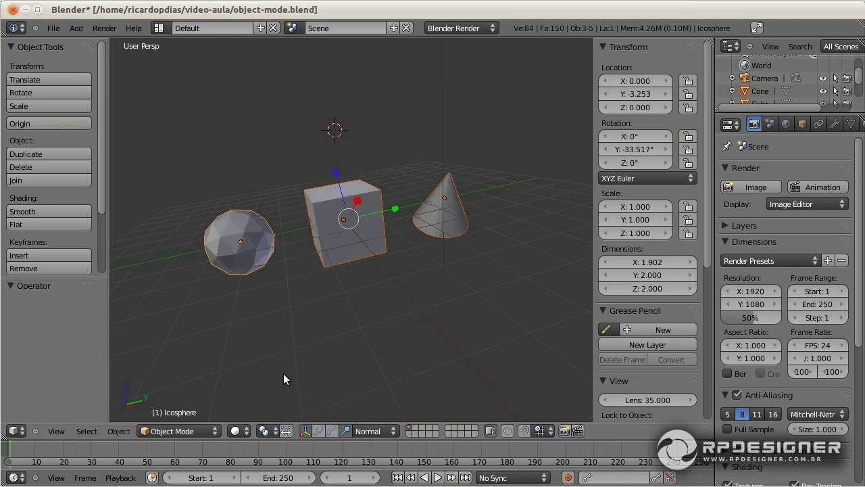
key("r")
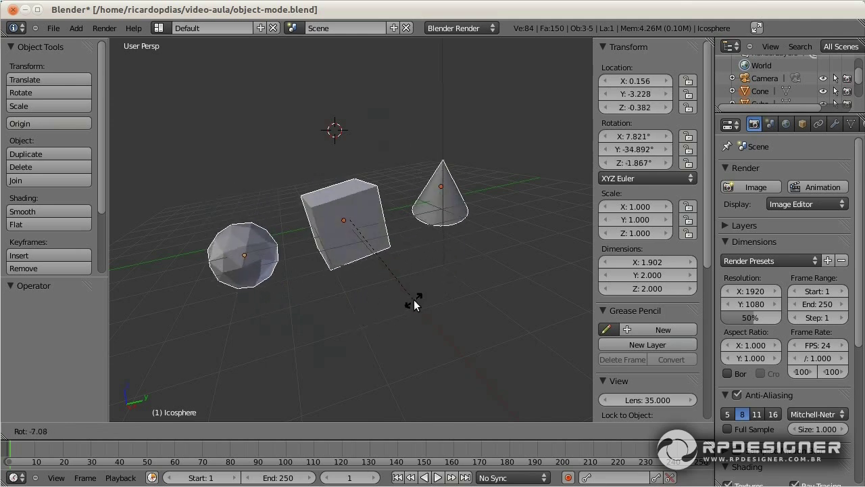
key("Escape")
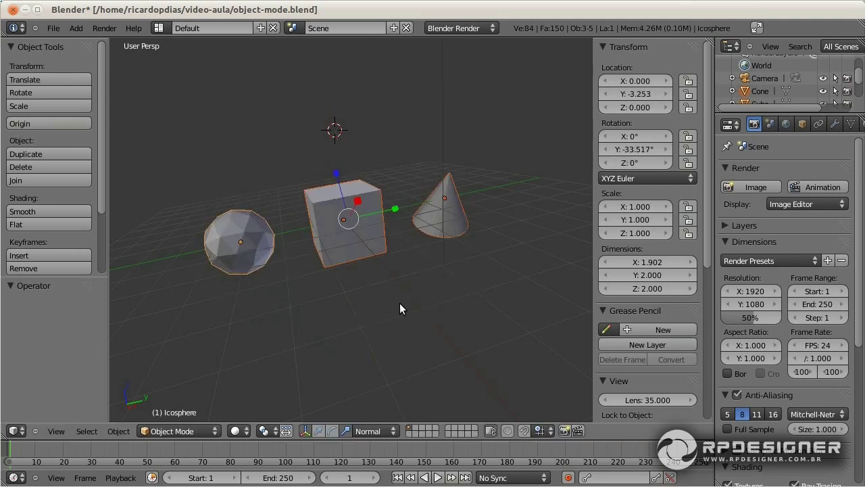
left_click(267, 431)
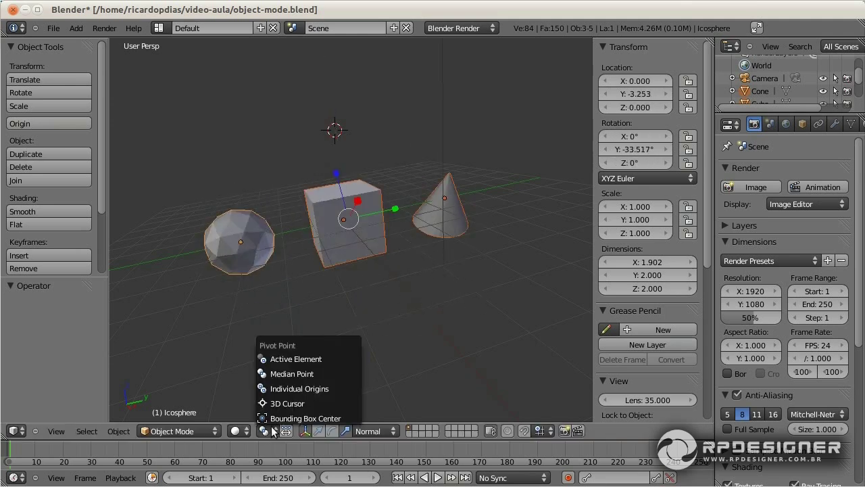
- Set the pivot to Active Element and trial-rotate around the icosphere, cube, then cone as active
left_click(291, 359)
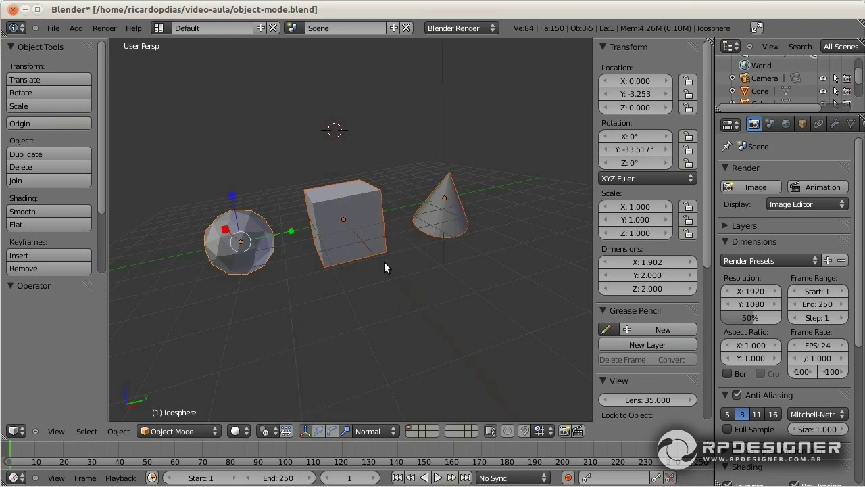
key("r")
key("Escape")
right_click(350, 185, "shift")
key("r")
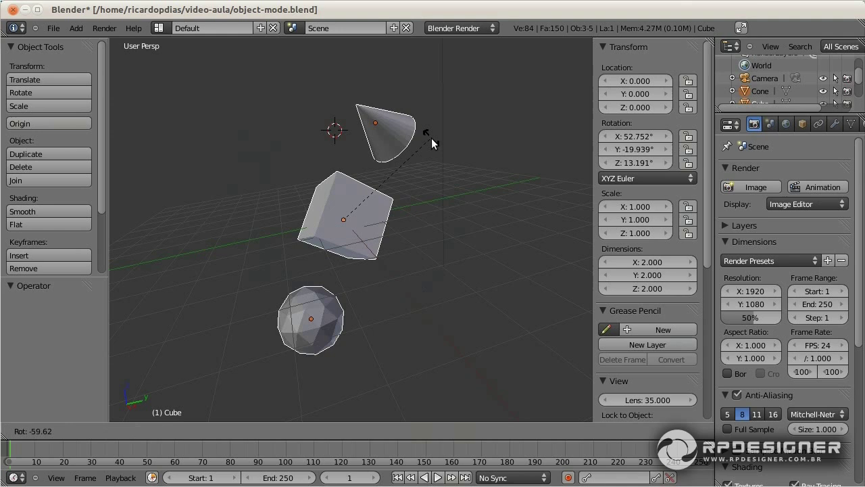
key("Escape")
right_click(446, 223, "shift")
key("r")
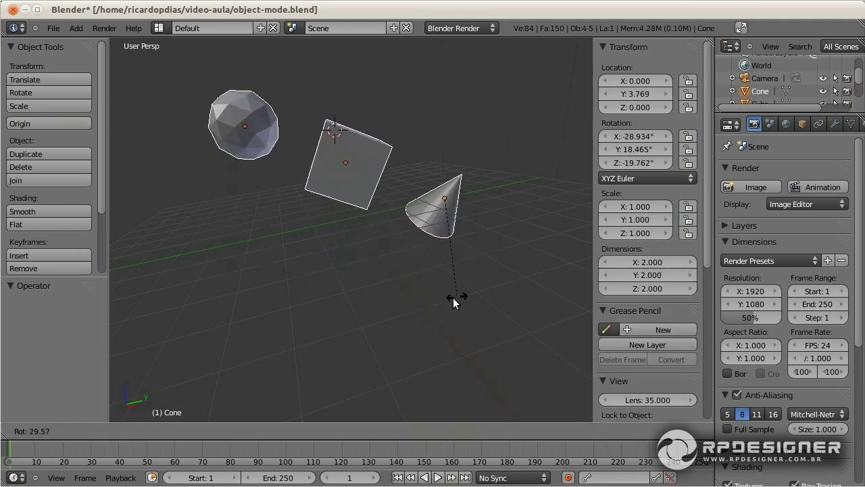
key("Escape")
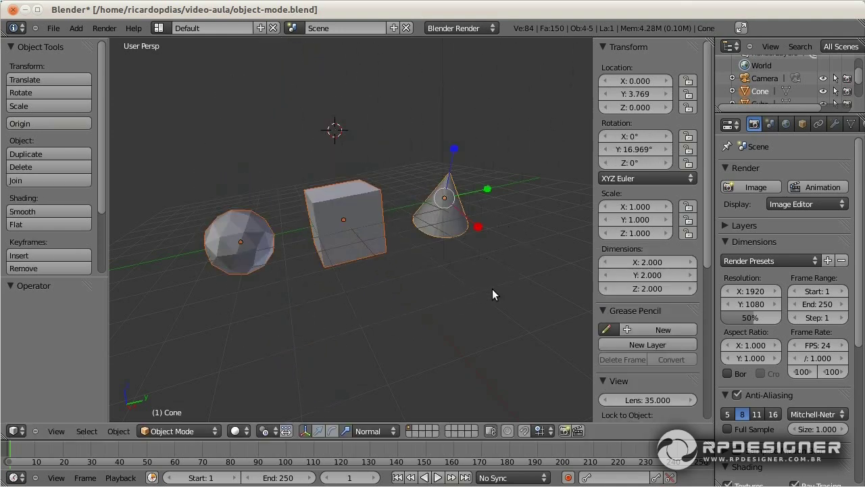